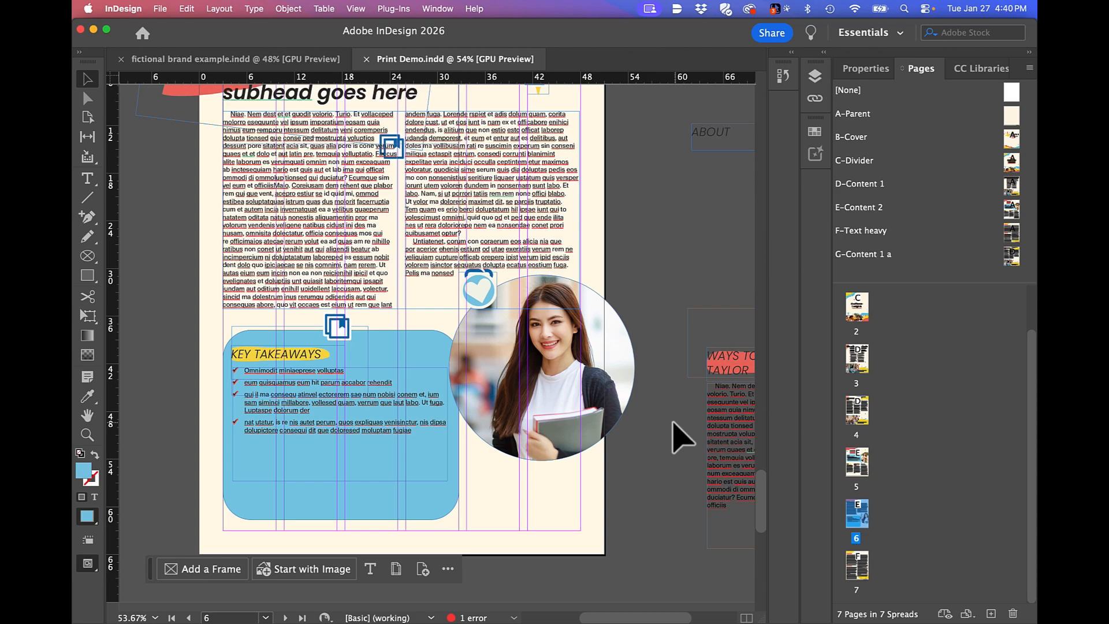
Try deleting the heart artwork overlapping the circular portrait on page 6, and undo the deletion.
{"action": "left_click", "coordinate": [487, 296]}
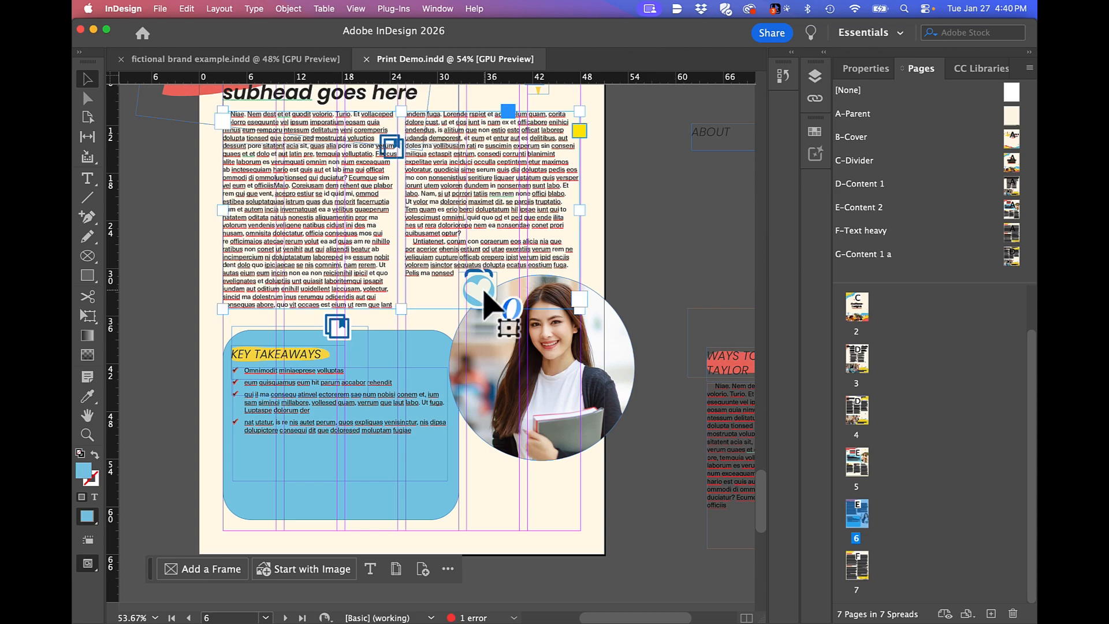
{"action": "left_click", "coordinate": [486, 296]}
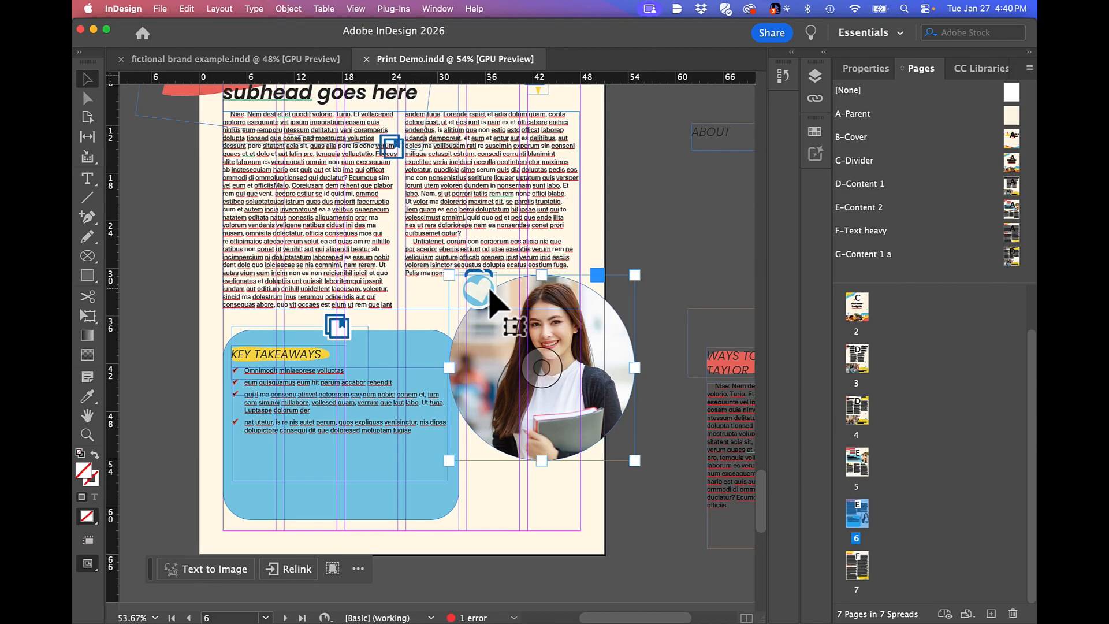
{"action": "left_click", "coordinate": [490, 300]}
{"action": "key", "text": "Delete"}
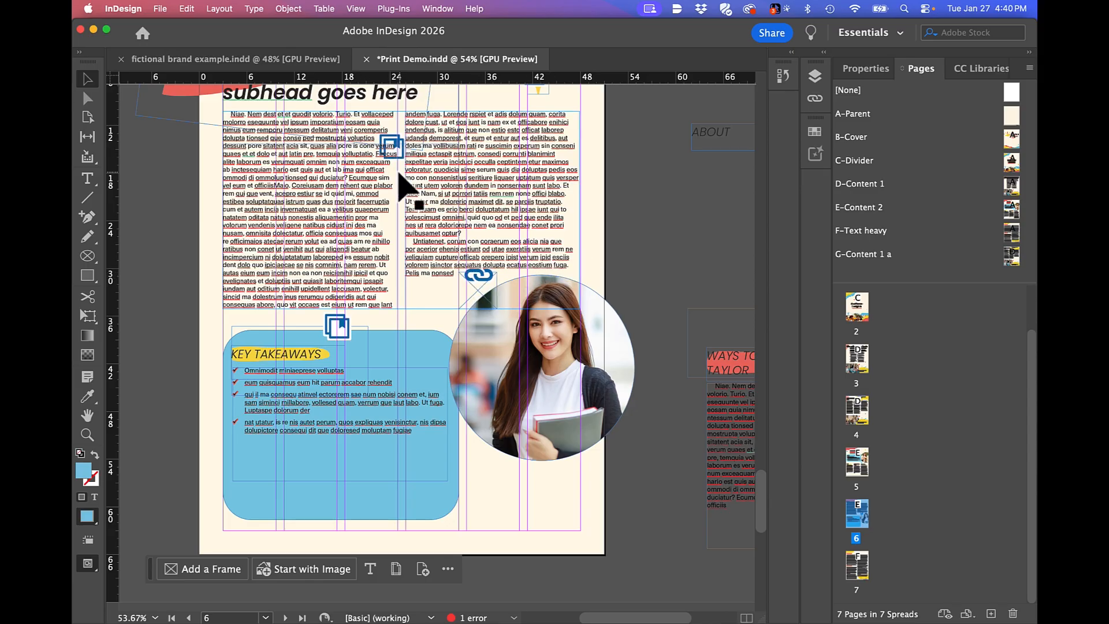
{"action": "key", "text": "super+s"}
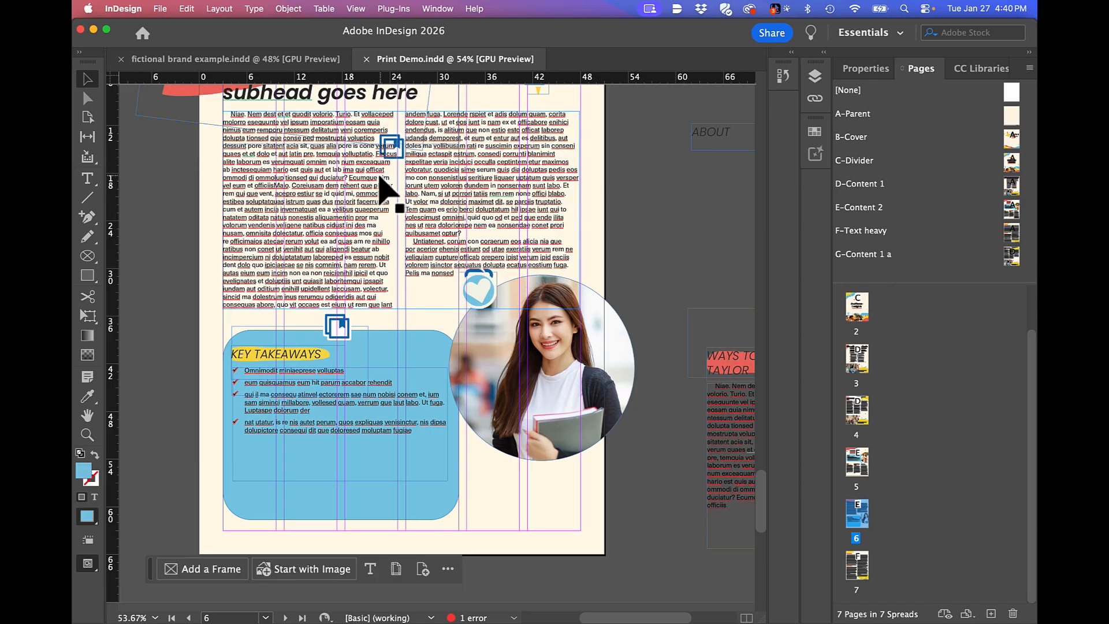
Select the circular portrait photo on page 6 and display its entry in the document's list of links.
{"action": "left_click", "coordinate": [589, 347]}
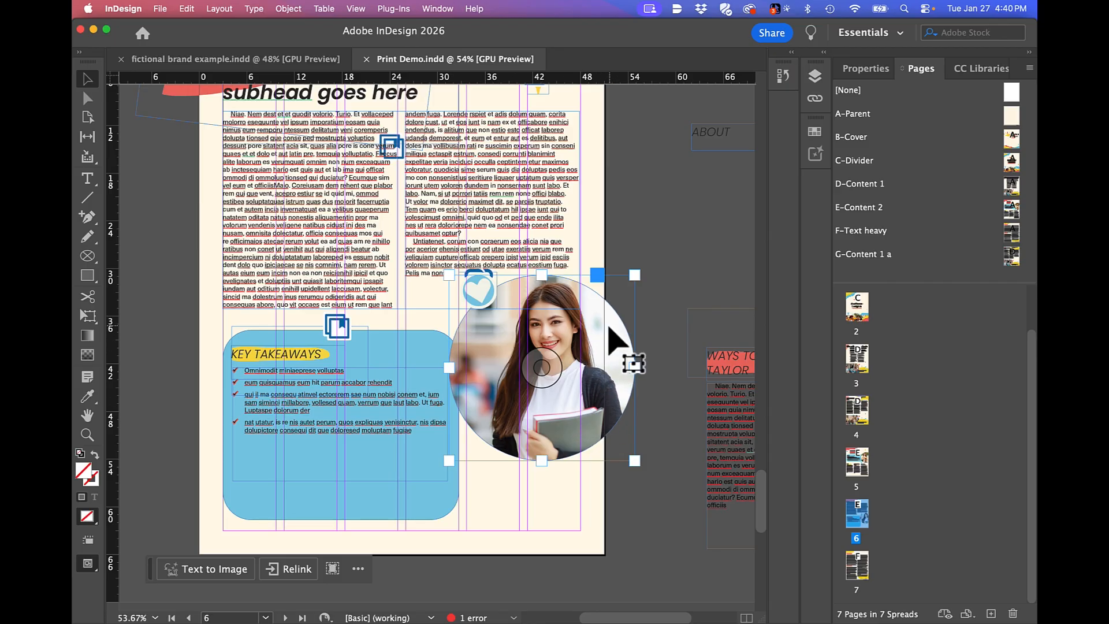
{"action": "left_click", "coordinate": [816, 98]}
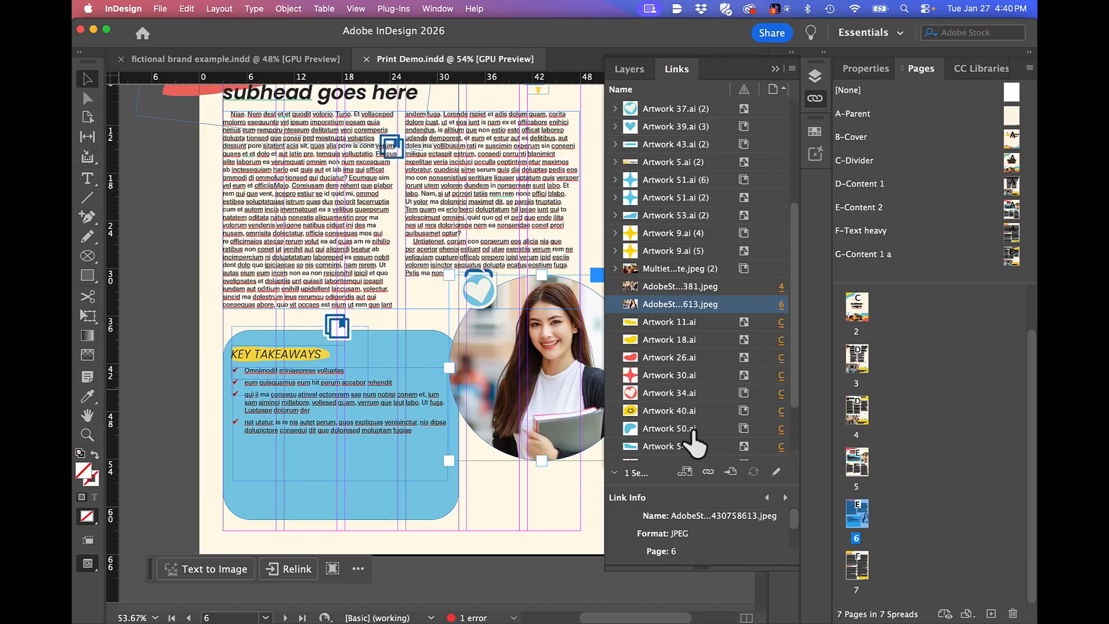
{"action": "left_click", "coordinate": [438, 8]}
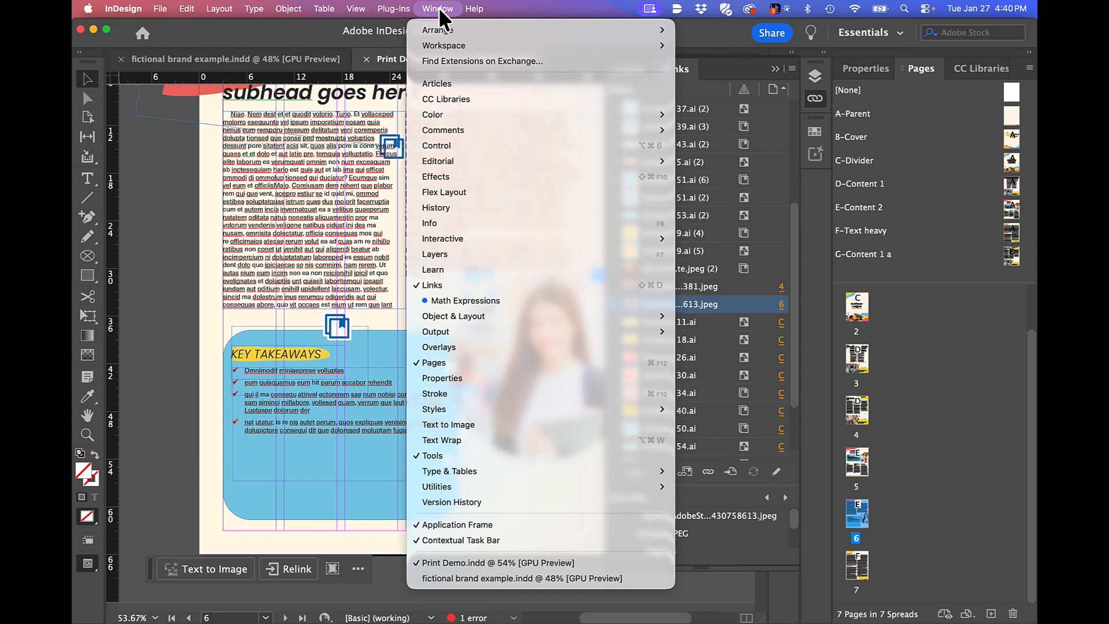
{"action": "left_click", "coordinate": [445, 285]}
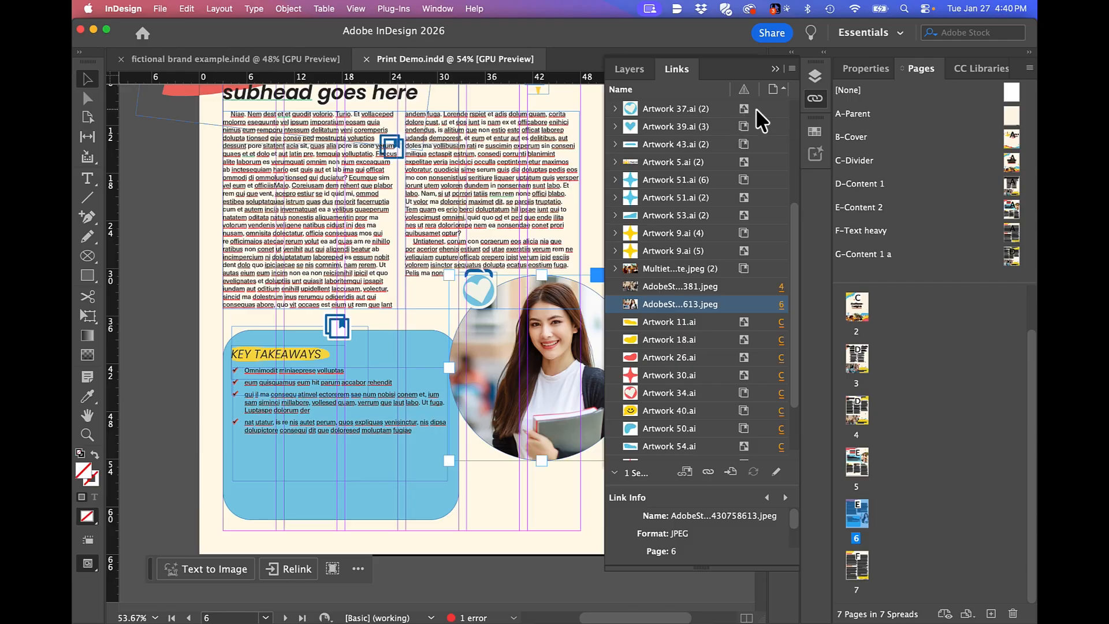
Check the link status of the hot chocolate JPEG, the Artwork 9.ai group with five instances, and Artwork 10.ai.
{"action": "left_click", "coordinate": [744, 272]}
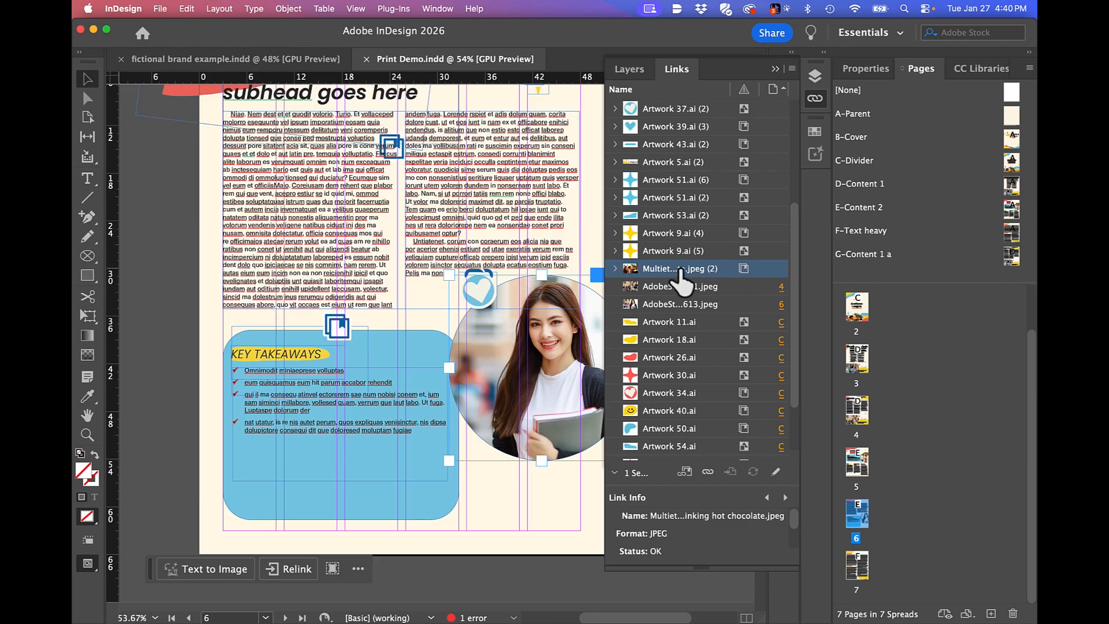
{"action": "left_click", "coordinate": [745, 252]}
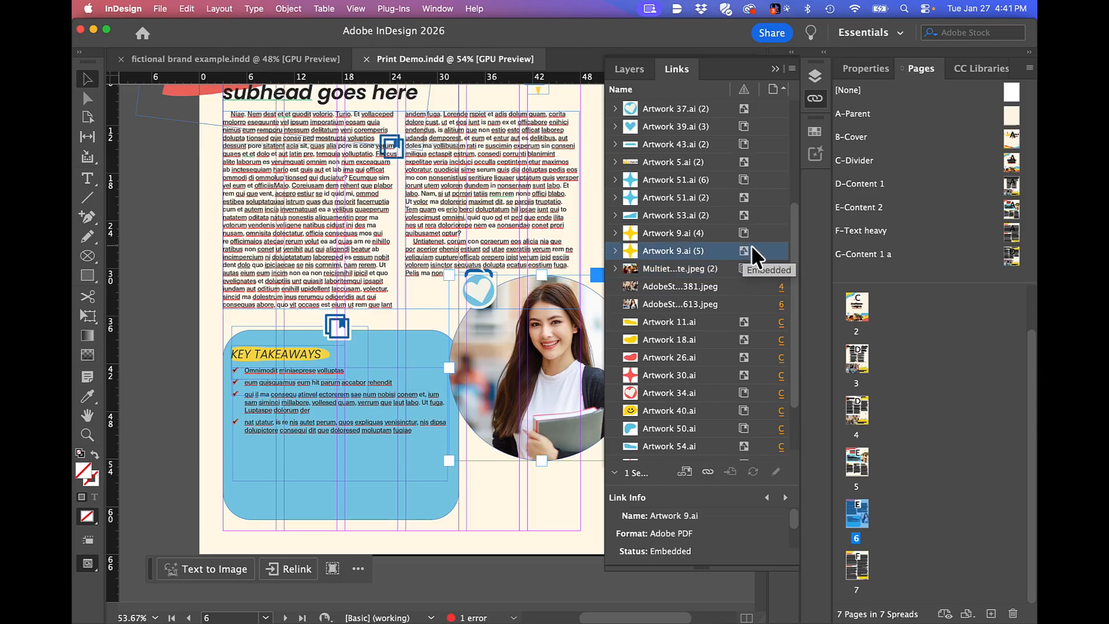
{"action": "scroll", "coordinate": [757, 127], "scroll_direction": "up", "scroll_amount": 5}
{"action": "left_click", "coordinate": [746, 129]}
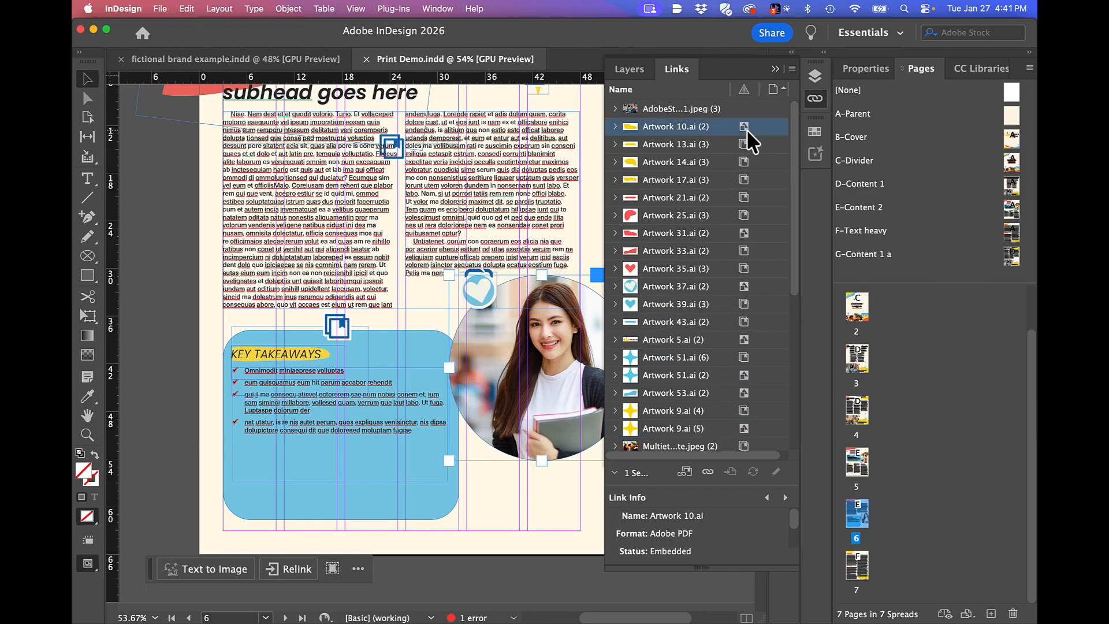
Embed all instances of the linked graphics Artwork 13.ai and Artwork 14.ai.
{"action": "left_click", "coordinate": [750, 146]}
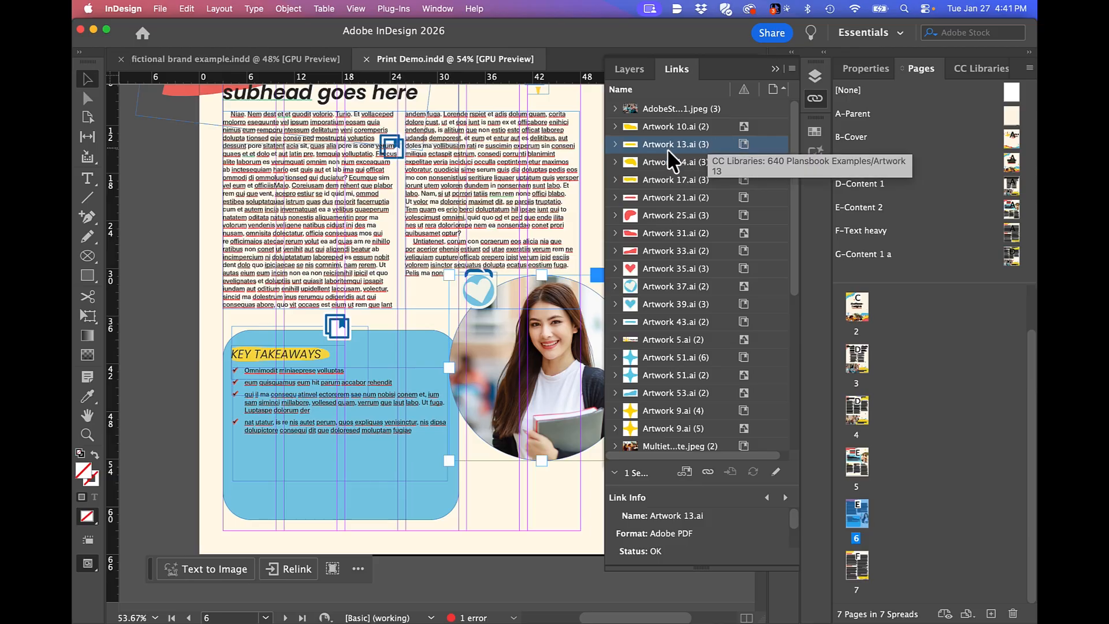
{"action": "right_click", "coordinate": [744, 144]}
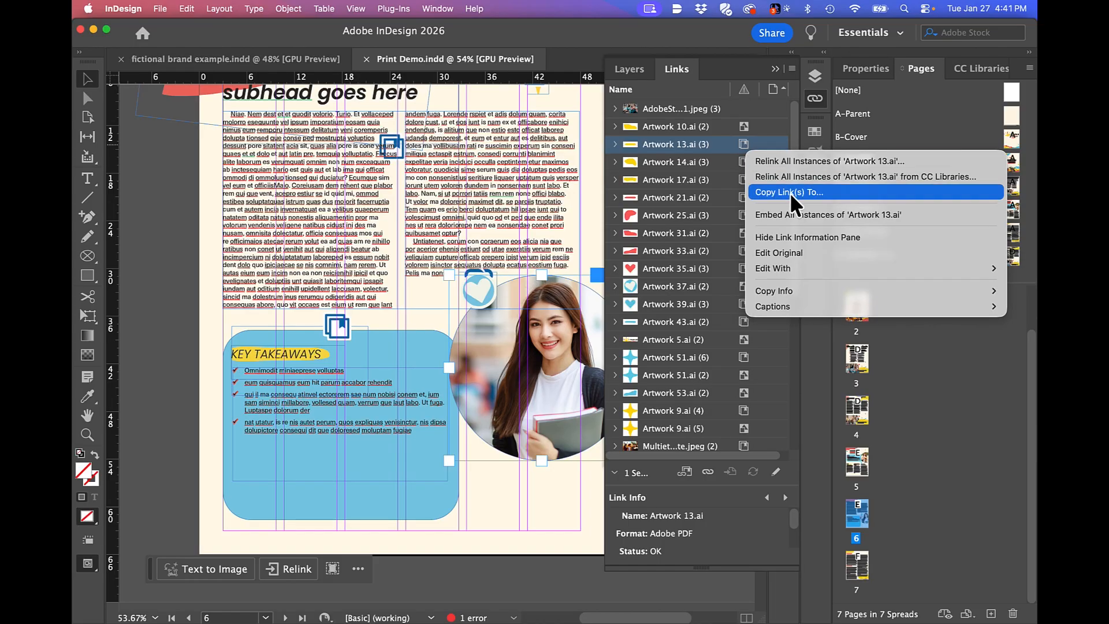
{"action": "left_click", "coordinate": [788, 215]}
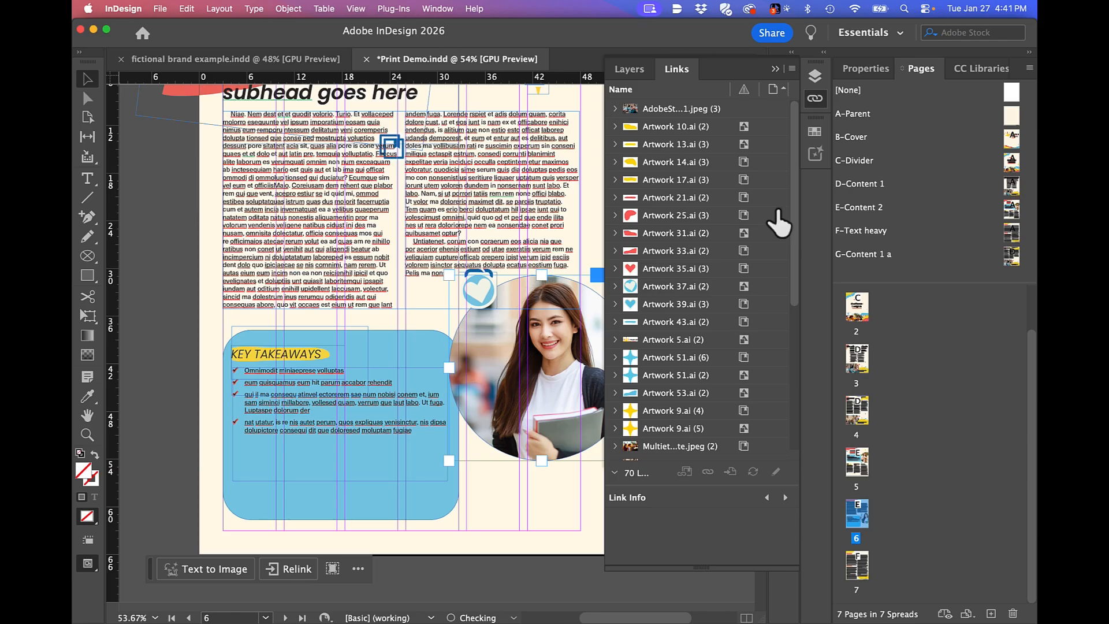
{"action": "left_click", "coordinate": [744, 161]}
{"action": "right_click", "coordinate": [744, 161]}
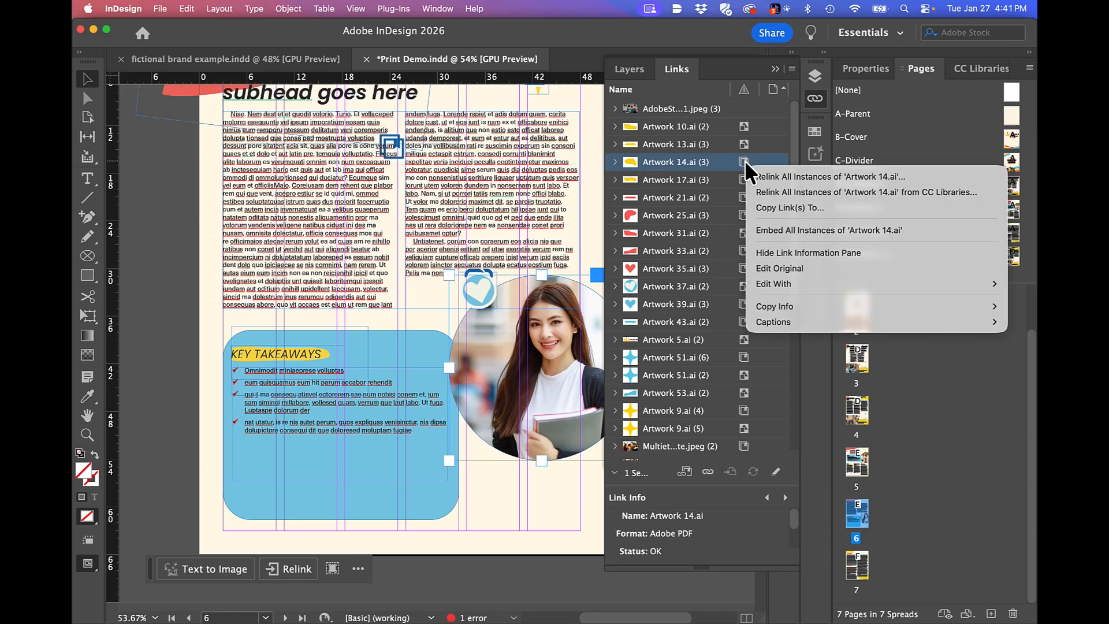
{"action": "left_click", "coordinate": [774, 230]}
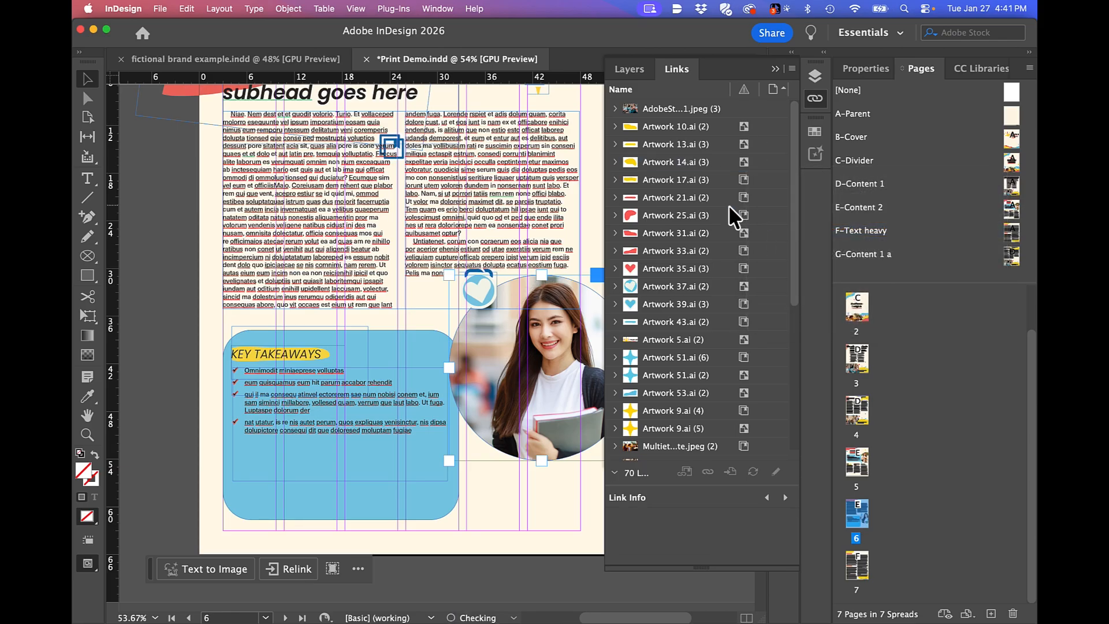
Embed all instances of the linked graphics Artwork 17.ai and Artwork 21.ai.
{"action": "left_click", "coordinate": [744, 179]}
{"action": "right_click", "coordinate": [744, 179]}
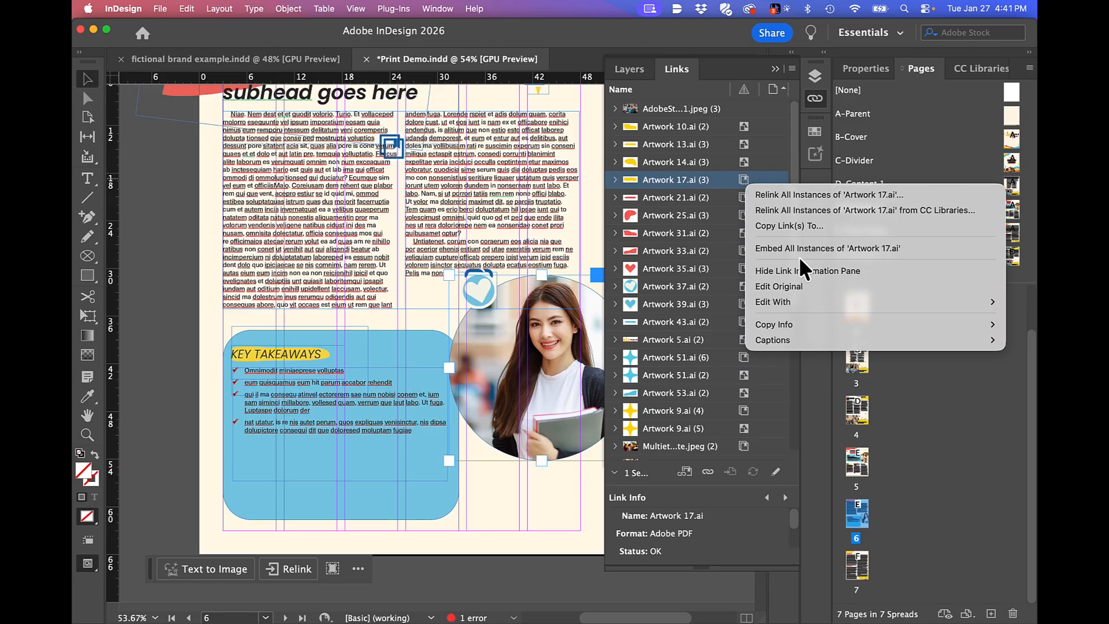
{"action": "left_click", "coordinate": [799, 248]}
{"action": "left_click", "coordinate": [743, 198]}
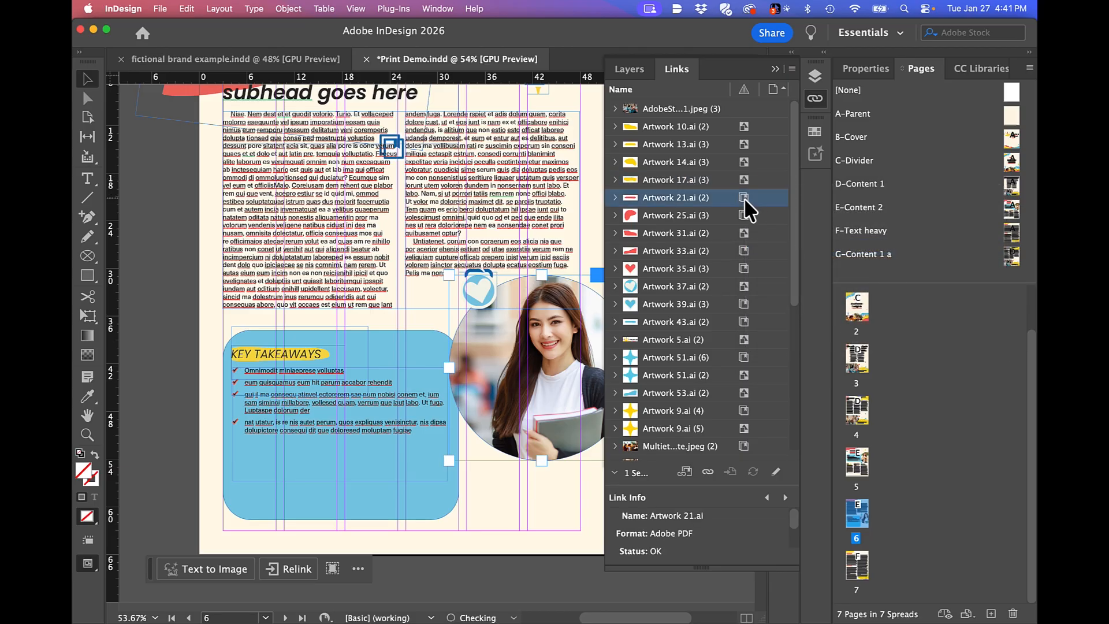
{"action": "right_click", "coordinate": [744, 198]}
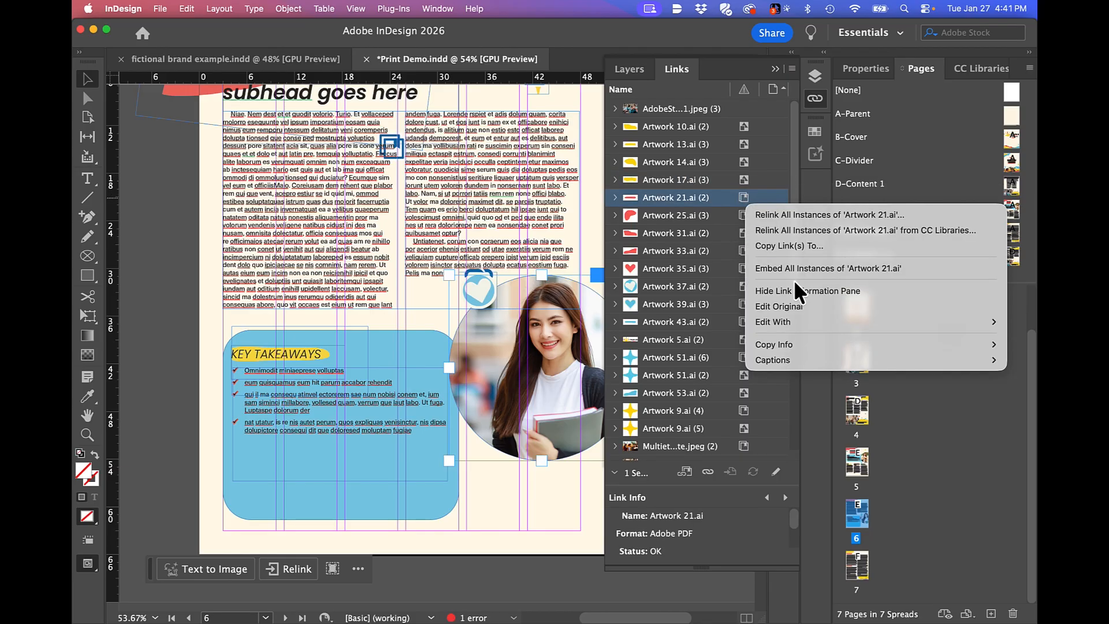
{"action": "left_click", "coordinate": [793, 270]}
Embed all instances of the linked graphics Artwork 25.ai and Artwork 33.ai.
{"action": "left_click", "coordinate": [741, 215]}
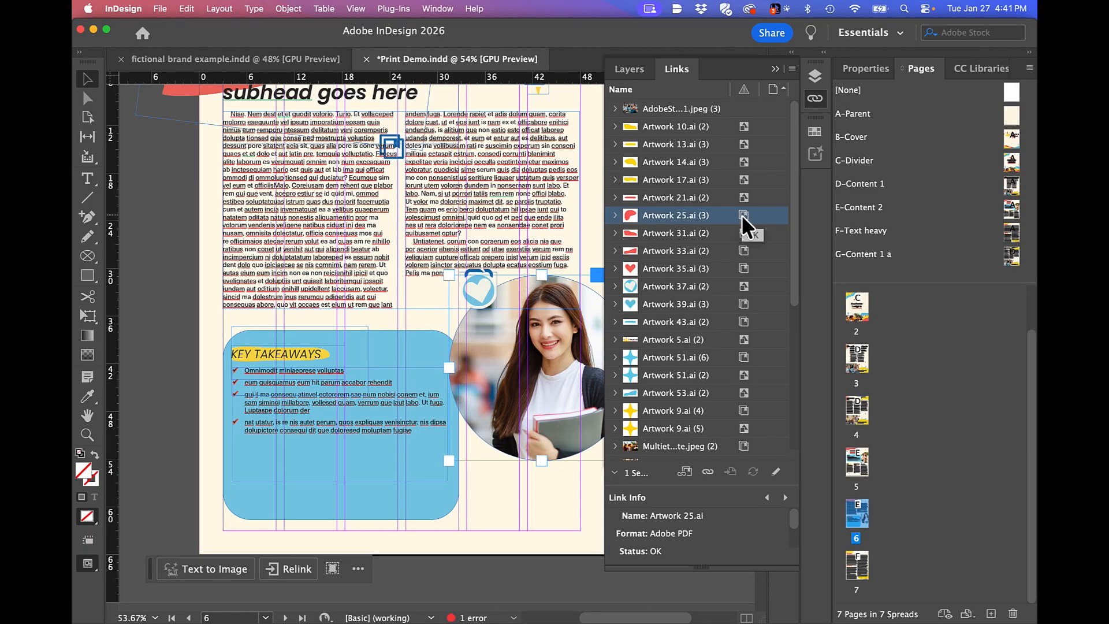
{"action": "right_click", "coordinate": [740, 214]}
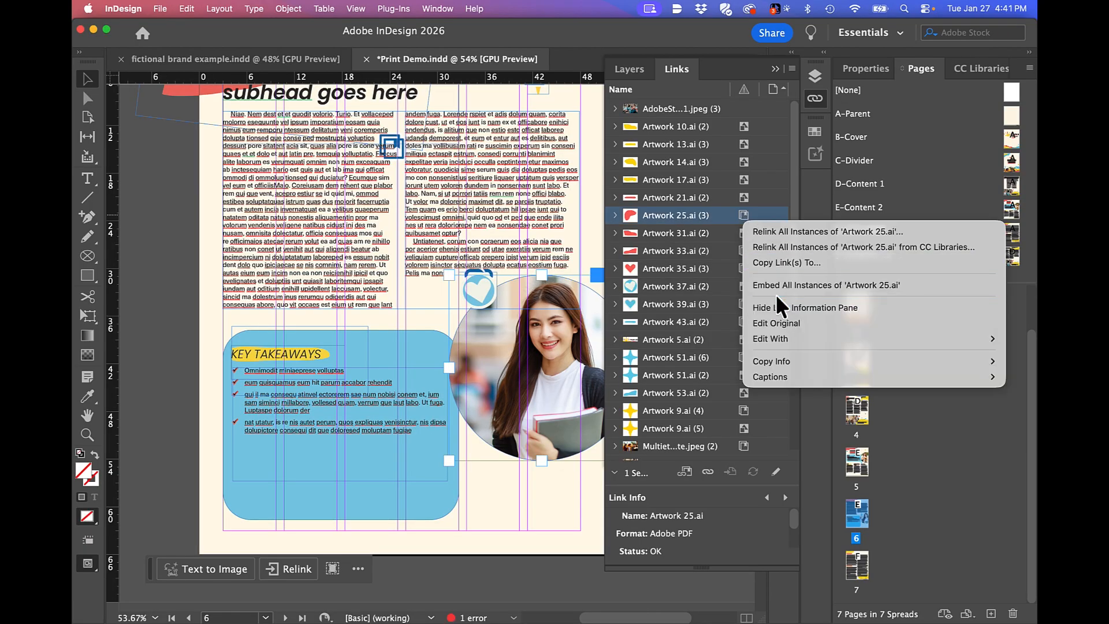
{"action": "left_click", "coordinate": [777, 285]}
{"action": "left_click", "coordinate": [743, 234]}
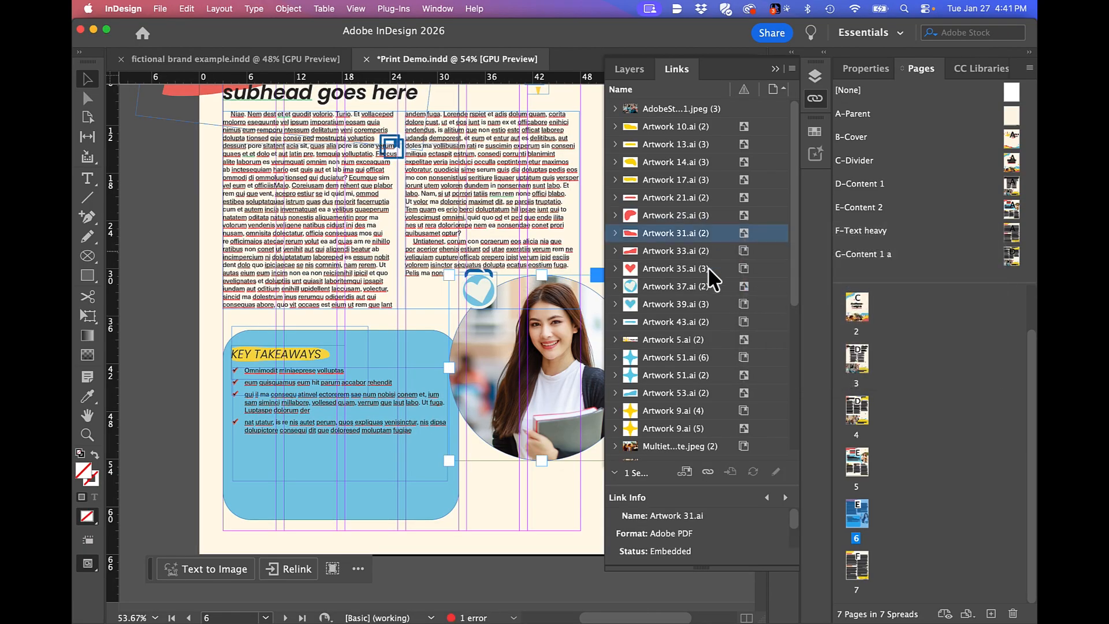
{"action": "left_click", "coordinate": [744, 251]}
{"action": "right_click", "coordinate": [745, 251]}
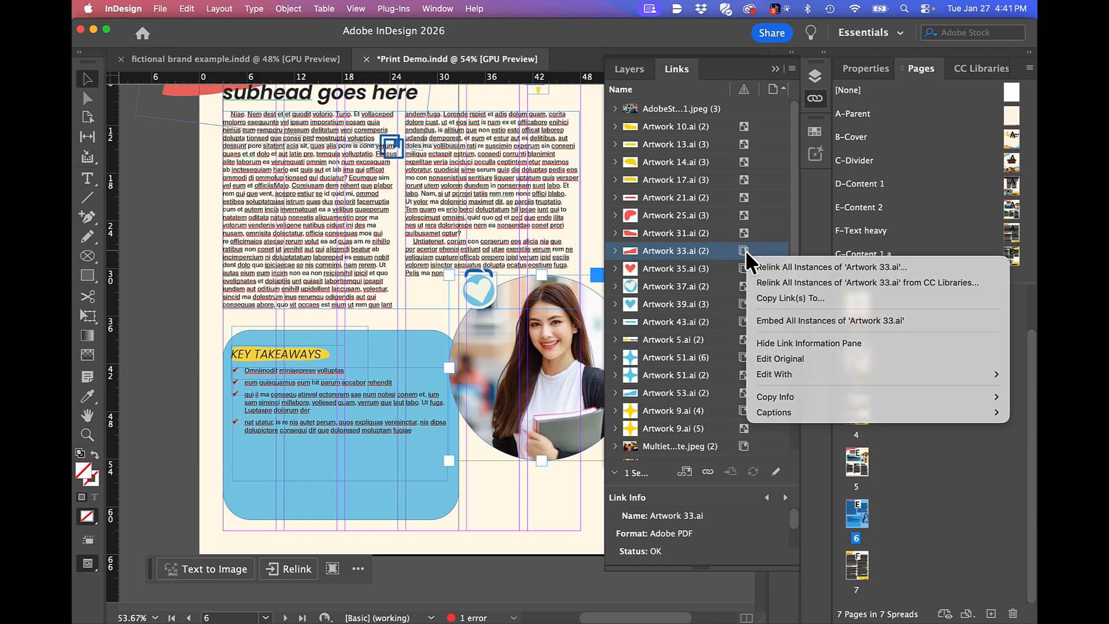
{"action": "left_click", "coordinate": [799, 320]}
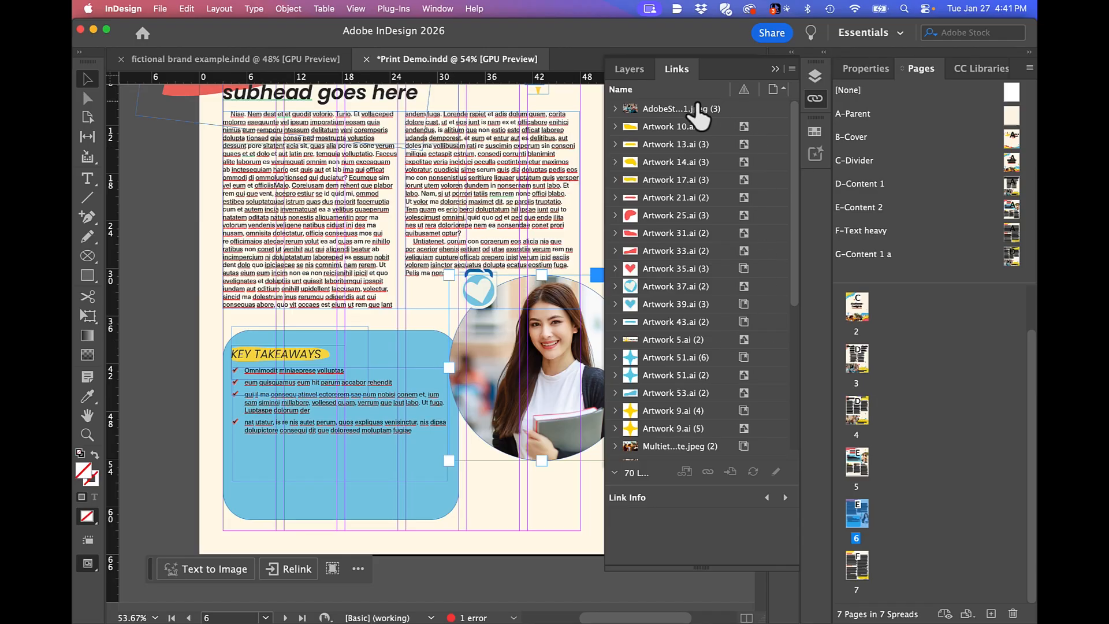
Enlarge the link information area and embed all instances of AdobeStock_365849001.jpeg.
{"action": "left_click", "coordinate": [669, 111]}
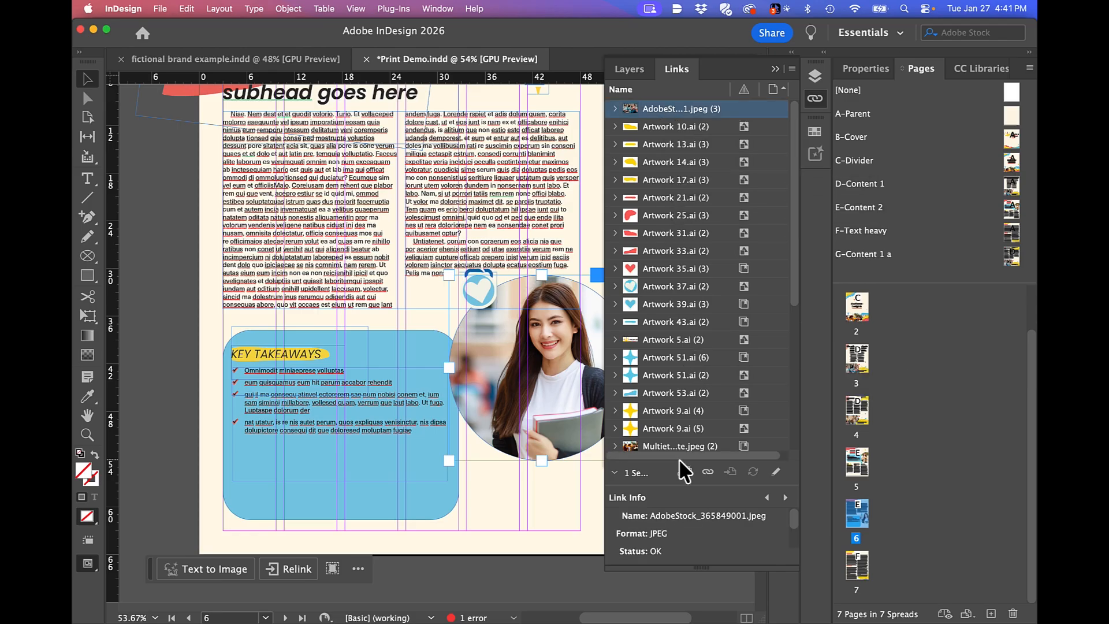
{"action": "left_click_drag", "start_coordinate": [671, 486], "coordinate": [676, 191]}
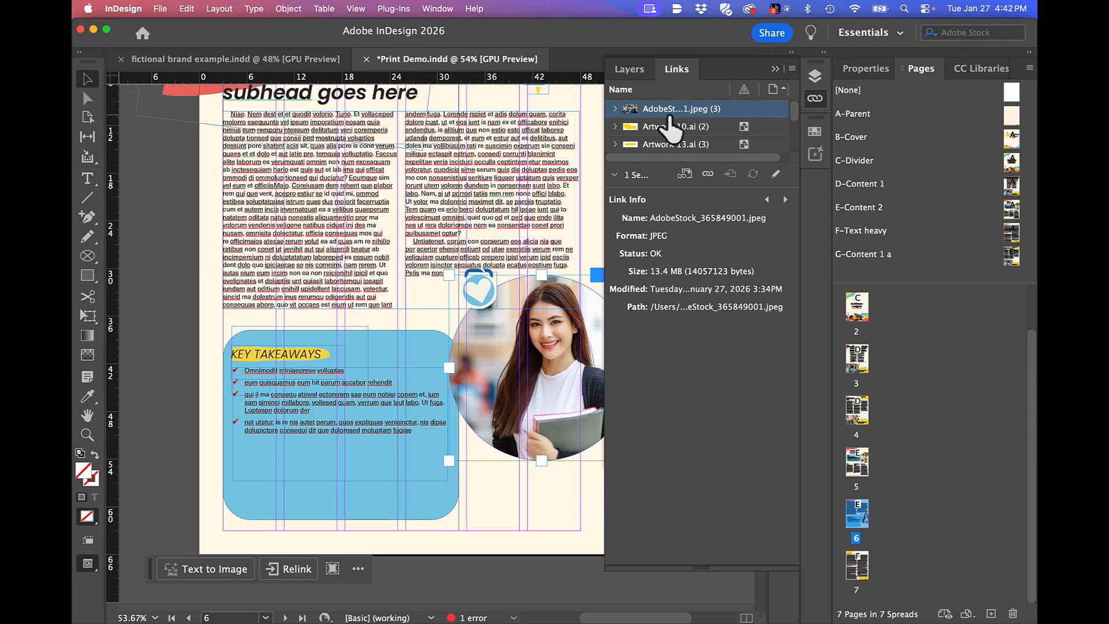
{"action": "left_click", "coordinate": [683, 174]}
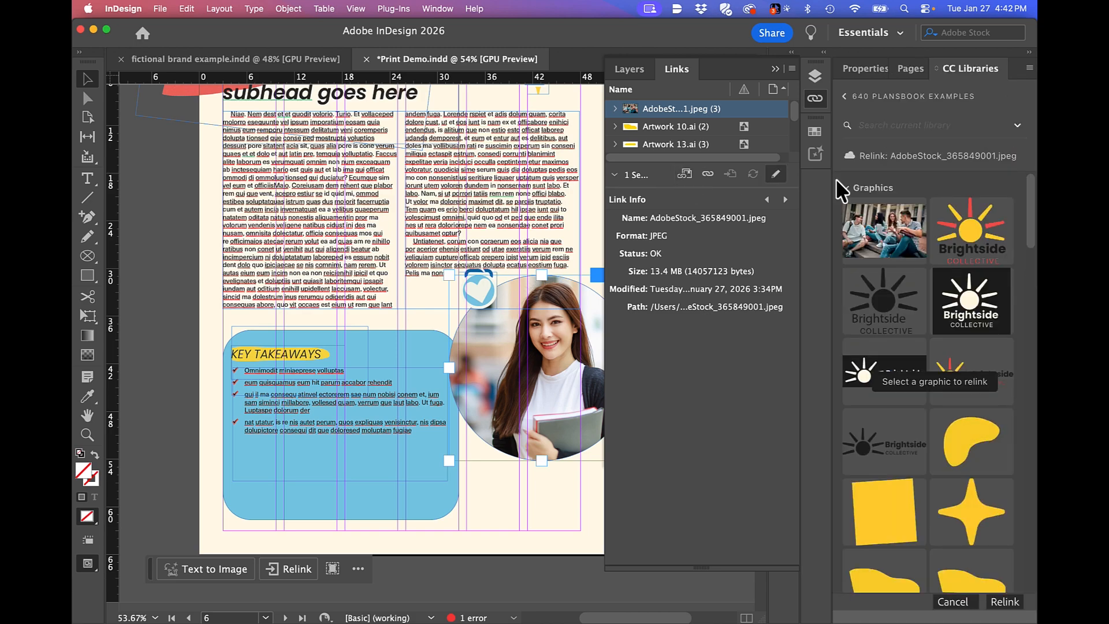
{"action": "right_click", "coordinate": [706, 110]}
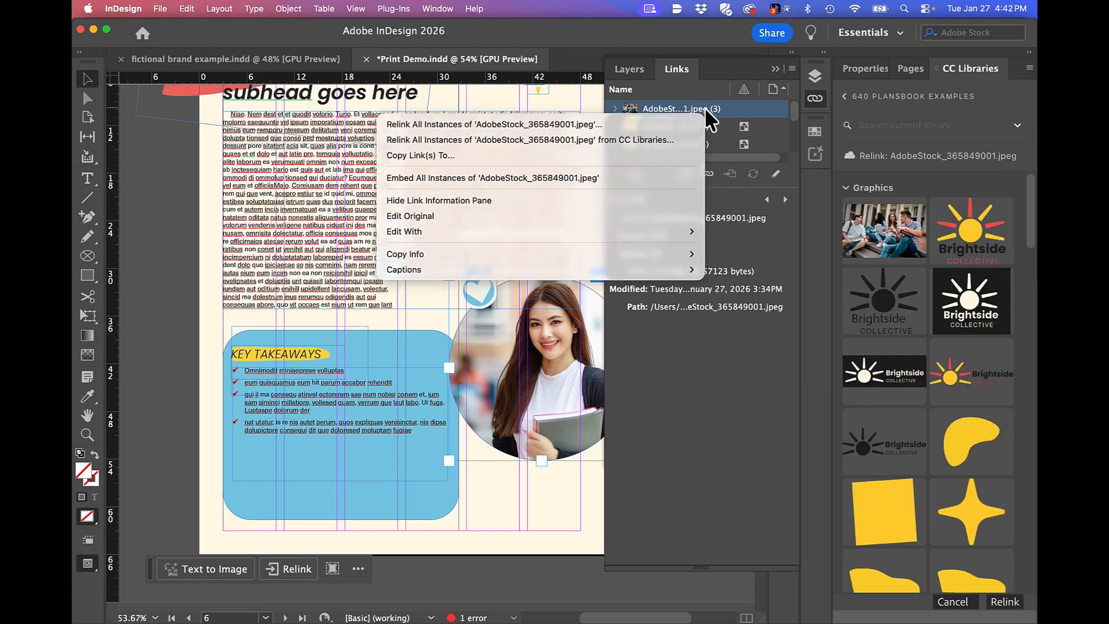
{"action": "left_click", "coordinate": [595, 178]}
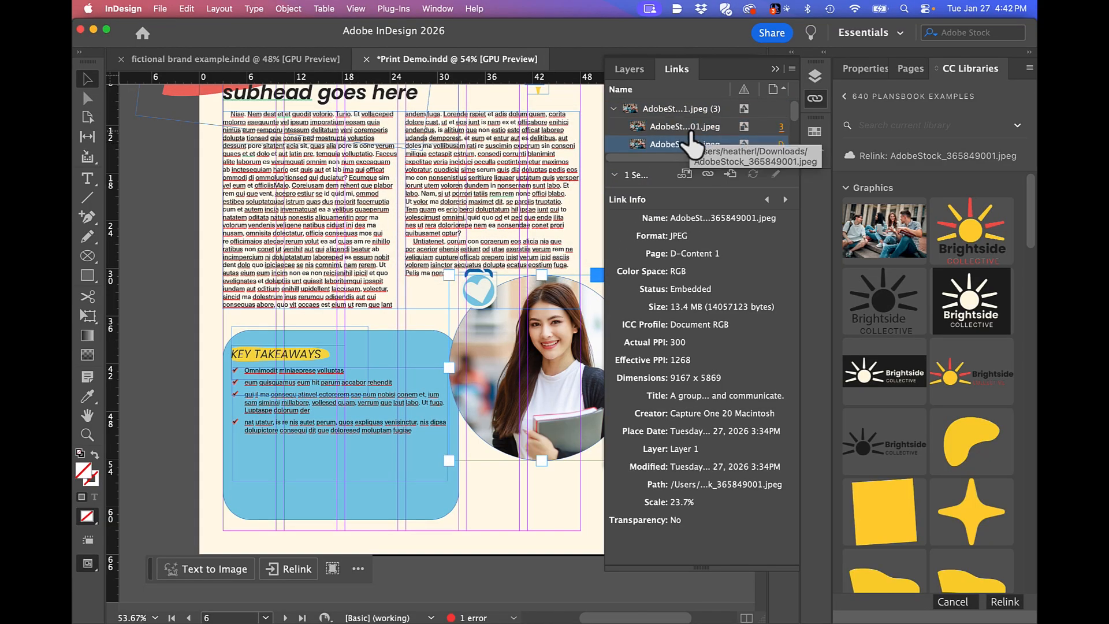
Review the link details of AdobeStock_365849001.jpeg on D-Content 1 and page 3, and go to the page 3 instance.
{"action": "left_click", "coordinate": [692, 144]}
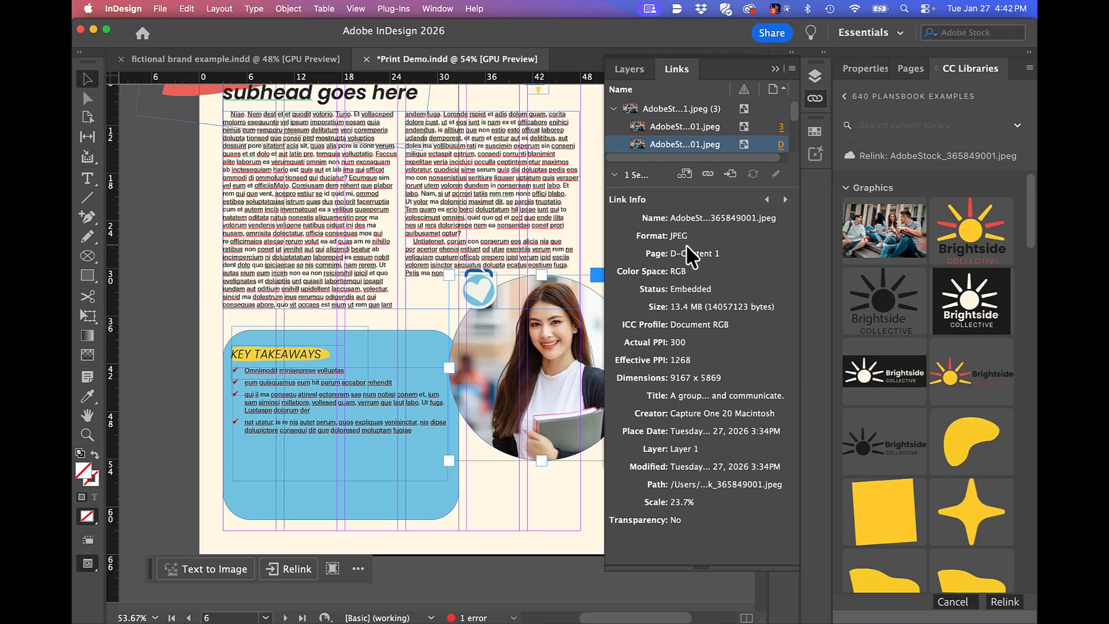
{"action": "left_click", "coordinate": [664, 127]}
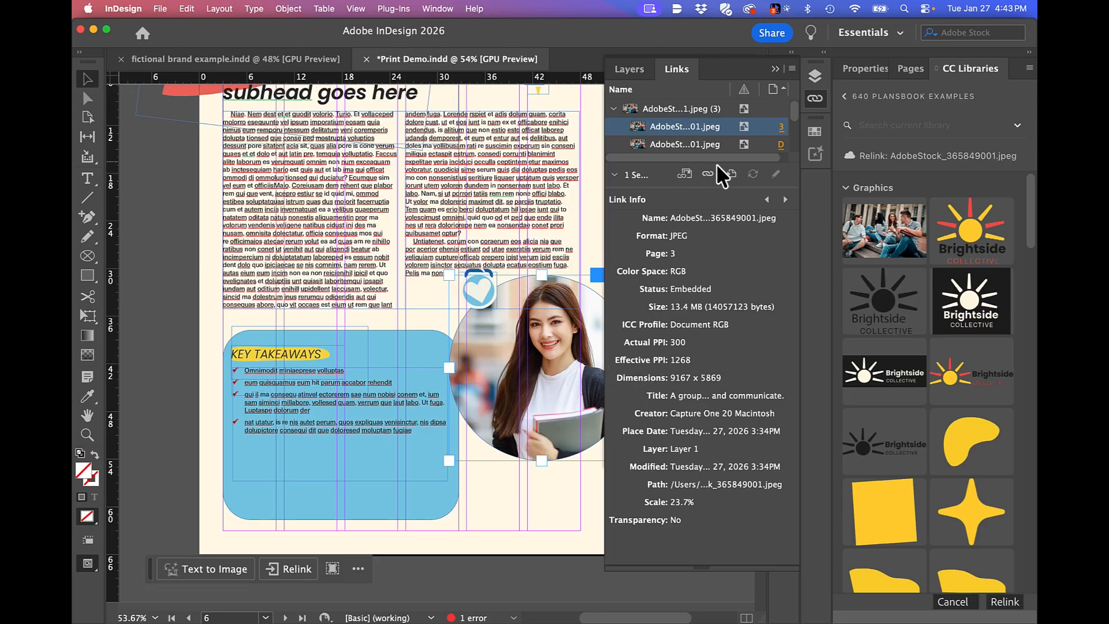
{"action": "left_click", "coordinate": [729, 173]}
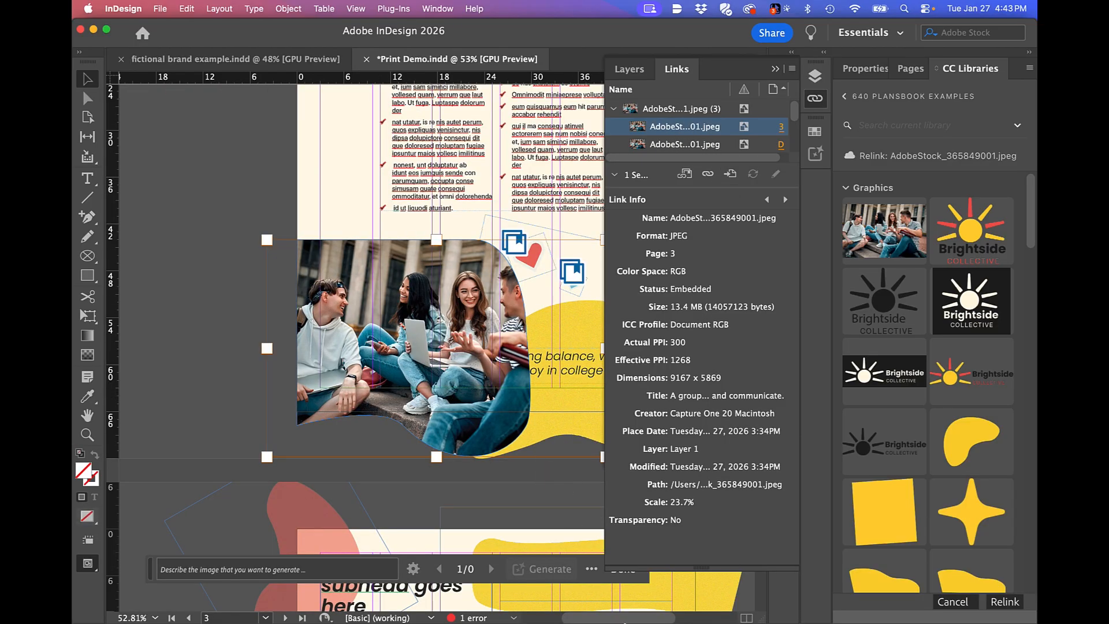
Switch to Photoshop, preview the stock photos in Downloads, and open AdobeStock_365849001.jpeg.
{"action": "mouse_move", "coordinate": [537, 612]}
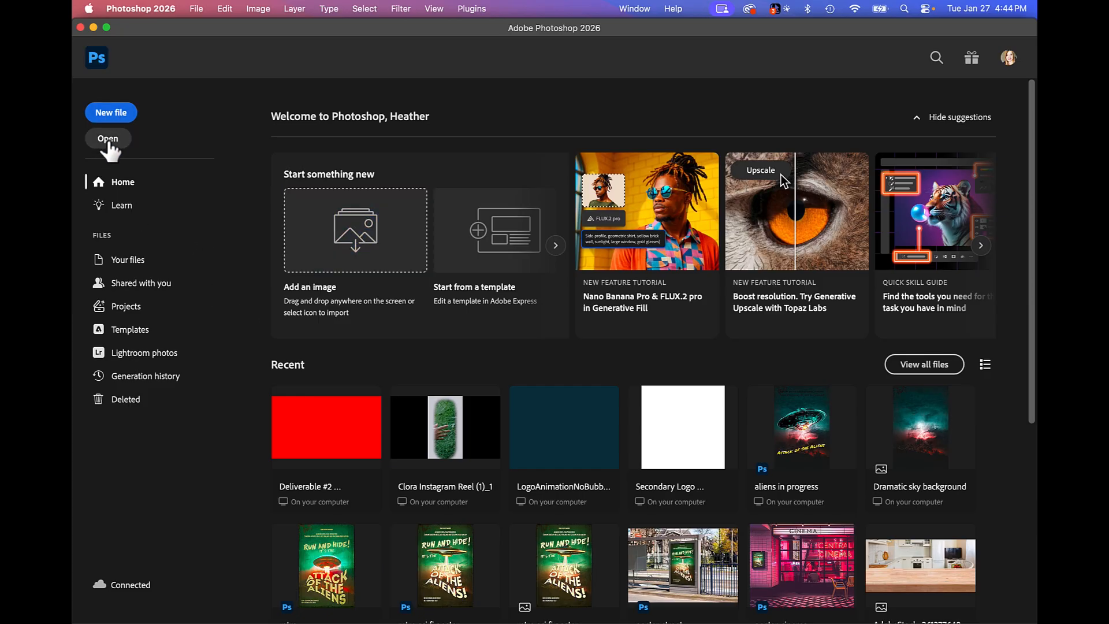
{"action": "left_click", "coordinate": [106, 143]}
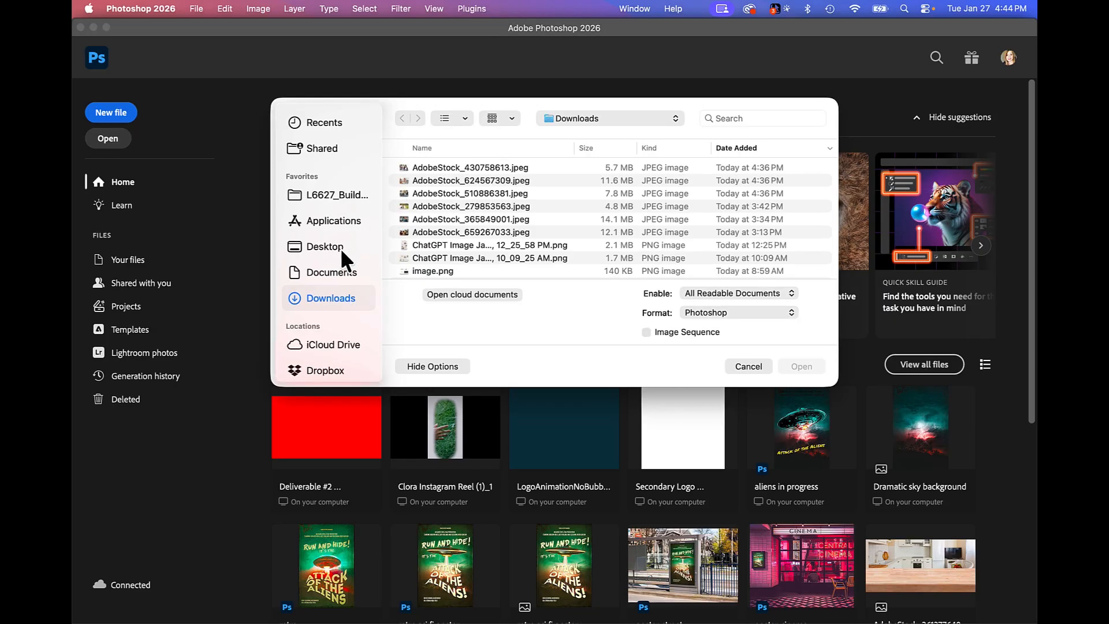
{"action": "left_click", "coordinate": [466, 230]}
{"action": "key", "text": "space"}
{"action": "key", "text": "space"}
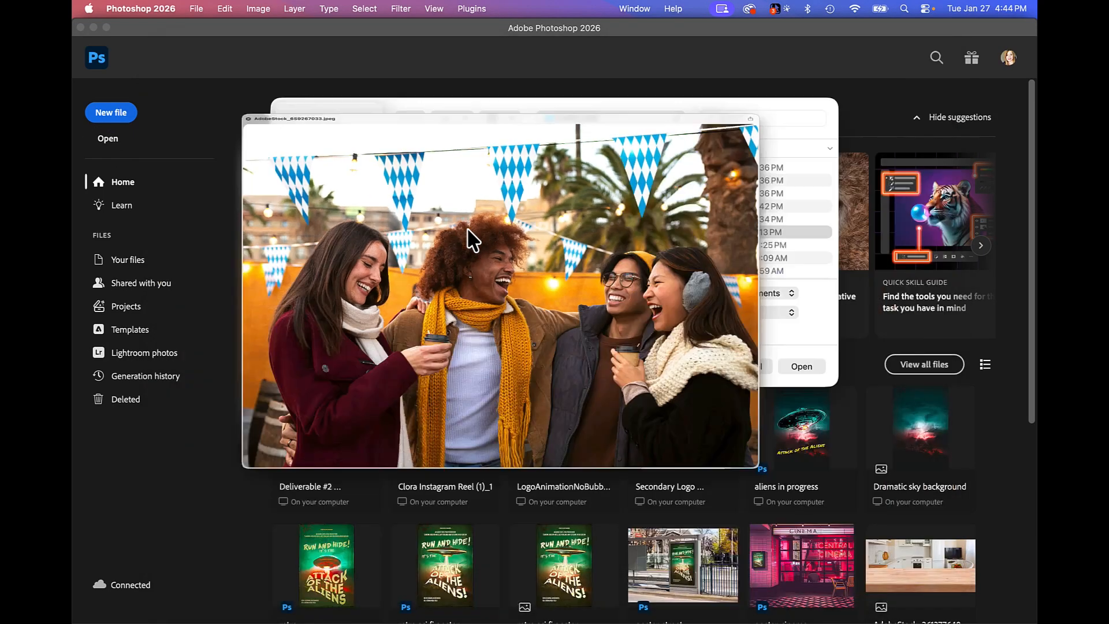
{"action": "left_click", "coordinate": [467, 218]}
{"action": "key", "text": "space"}
{"action": "key", "text": "space"}
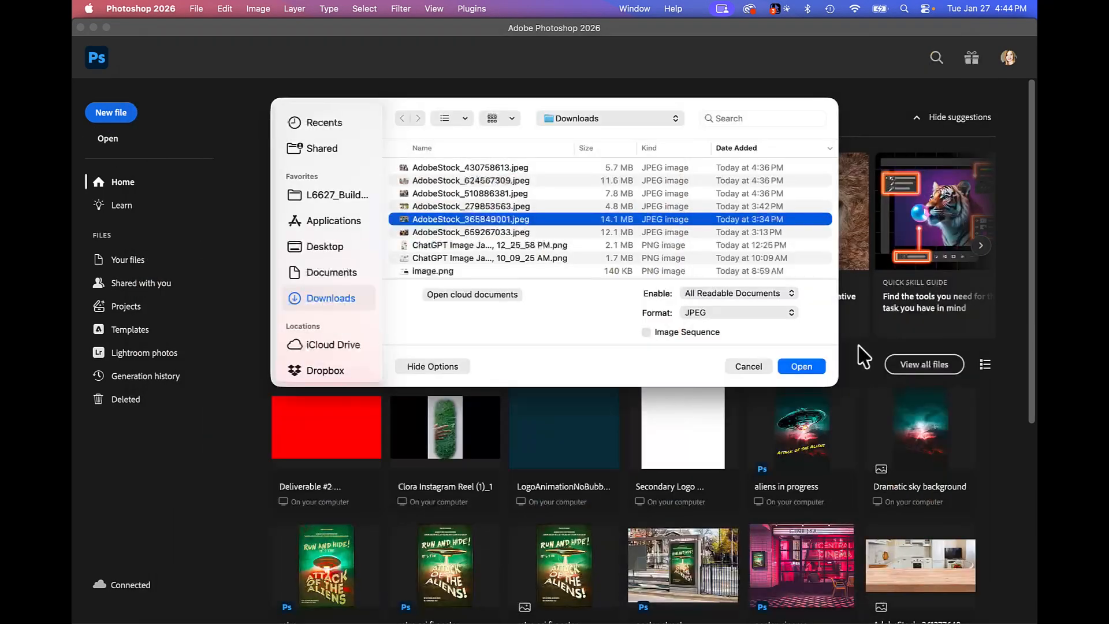
{"action": "left_click", "coordinate": [809, 365]}
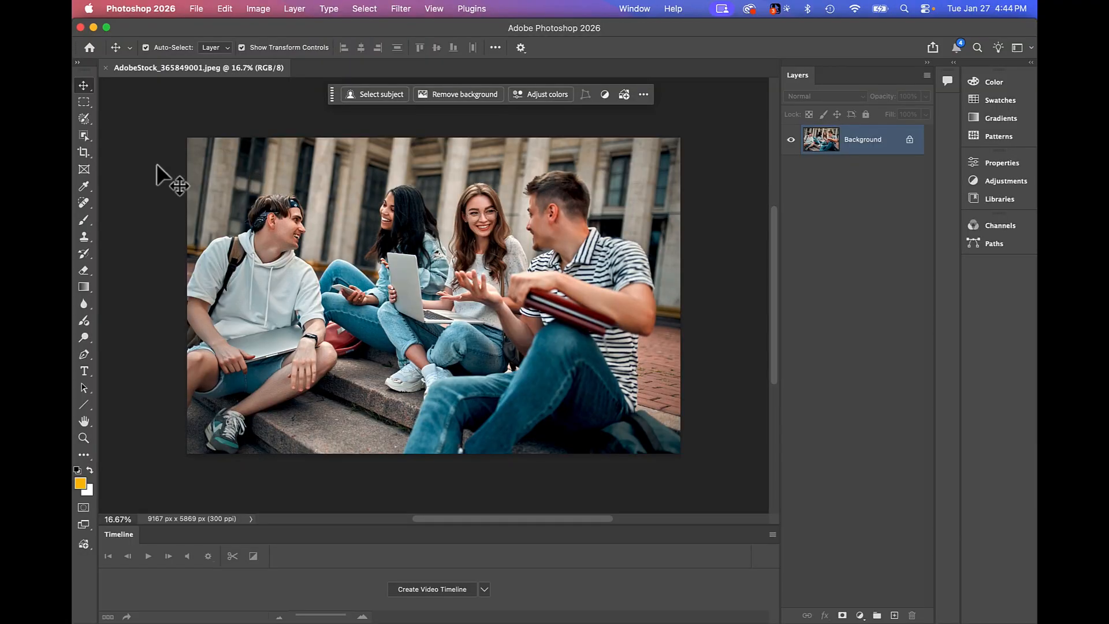
Convert the image to CMYK Color mode, allowing the local network access request.
{"action": "left_click", "coordinate": [257, 8]}
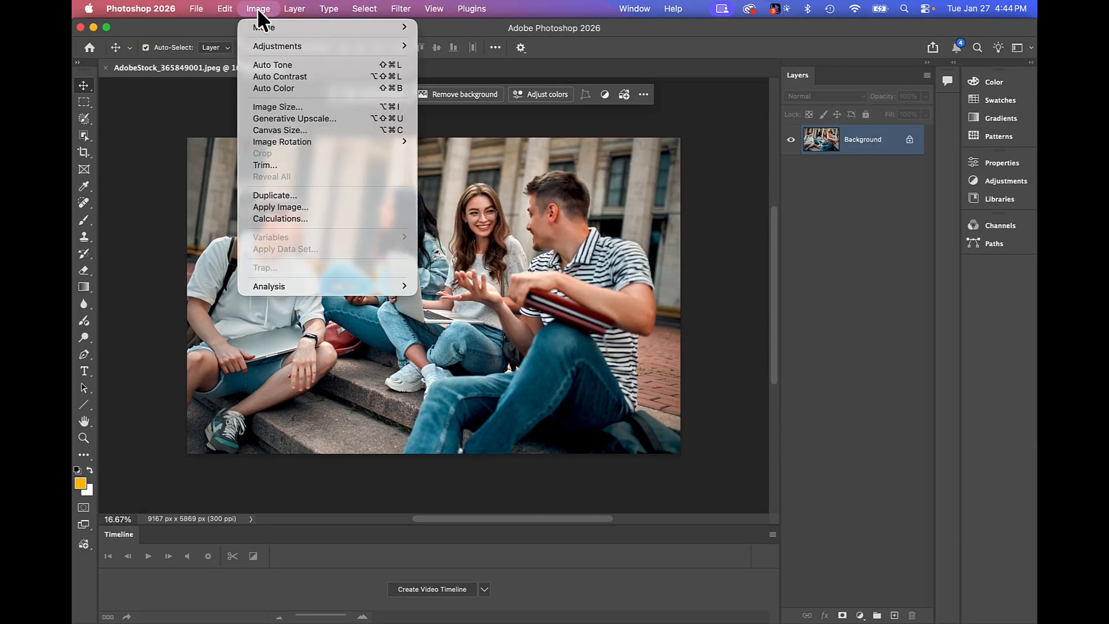
{"action": "mouse_move", "coordinate": [261, 33]}
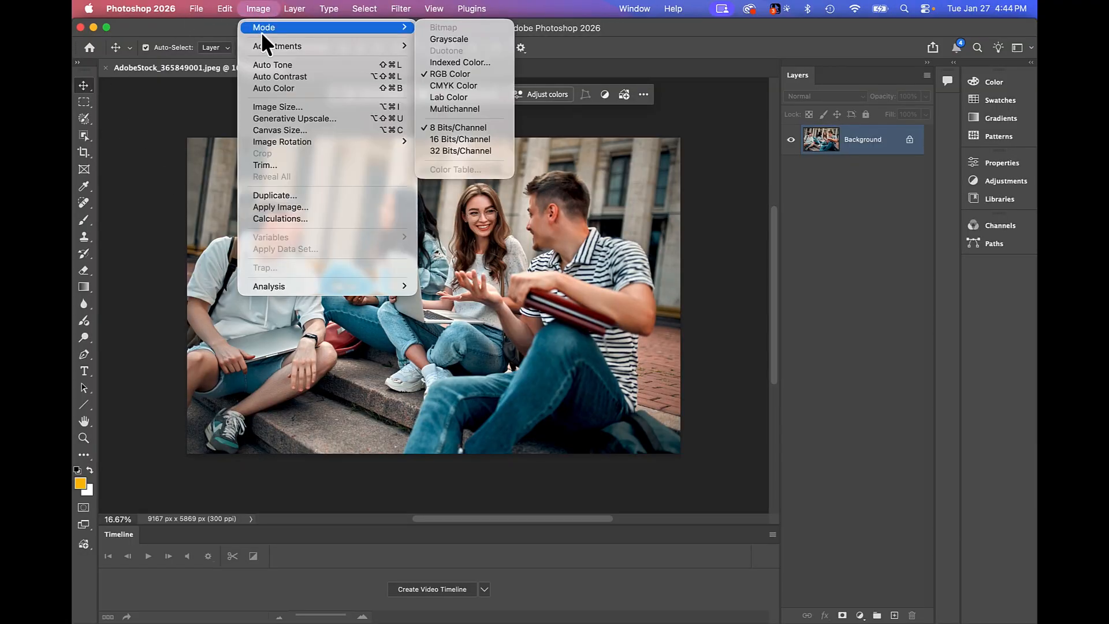
{"action": "left_click", "coordinate": [489, 96]}
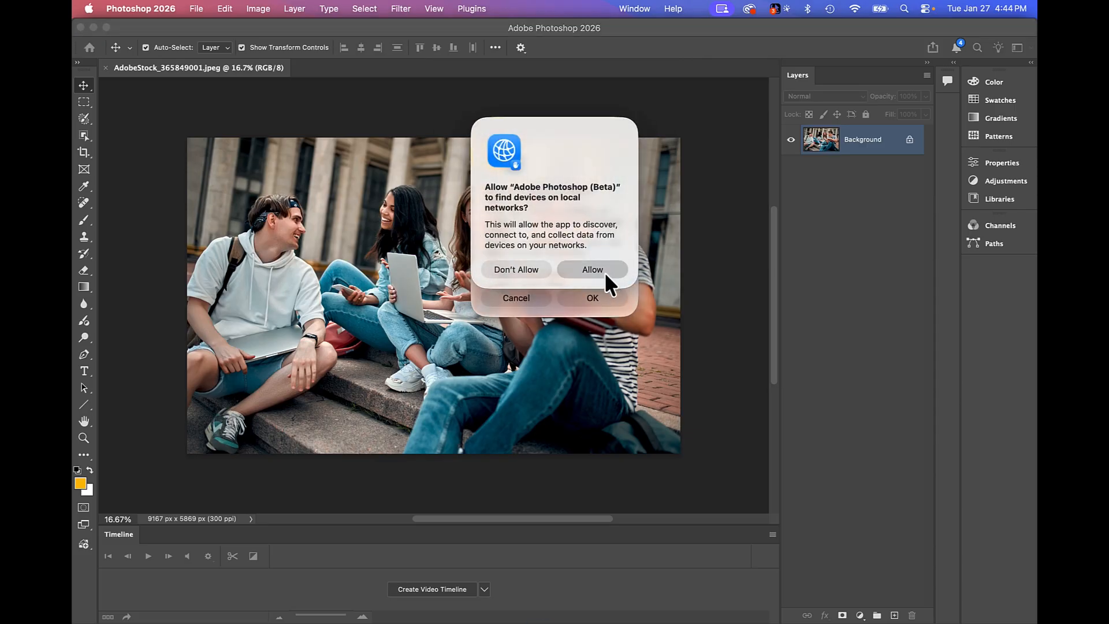
{"action": "left_click", "coordinate": [603, 270]}
{"action": "left_click", "coordinate": [599, 299]}
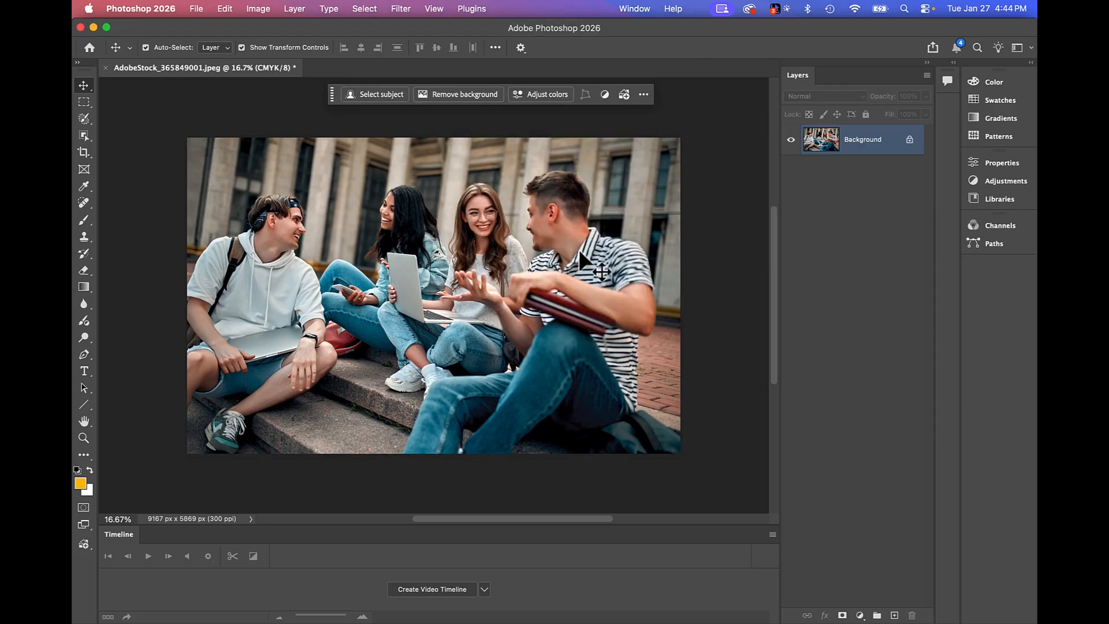
Turn off resampling in the image size settings, keep the resolution at 300 pixels/inch, and apply.
{"action": "left_click", "coordinate": [259, 8]}
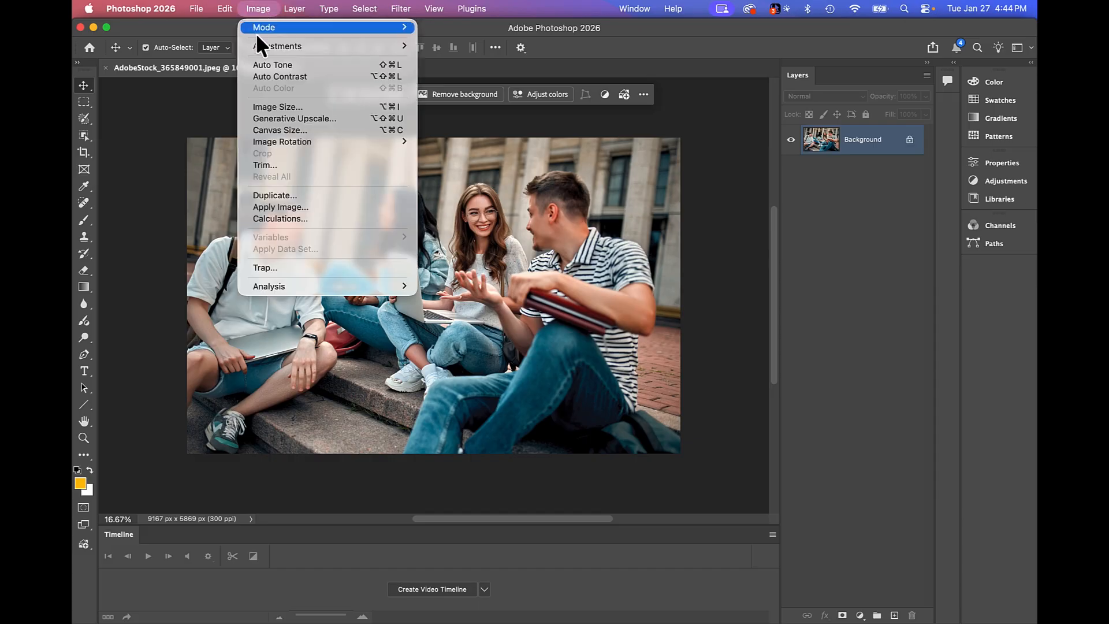
{"action": "left_click", "coordinate": [262, 106]}
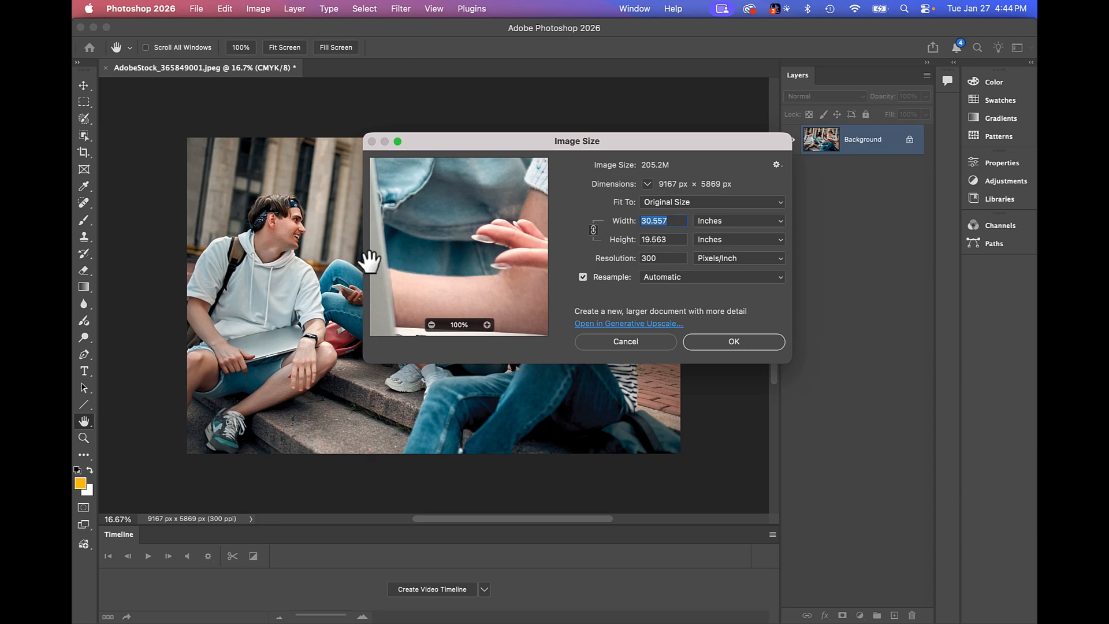
{"action": "left_click", "coordinate": [582, 277]}
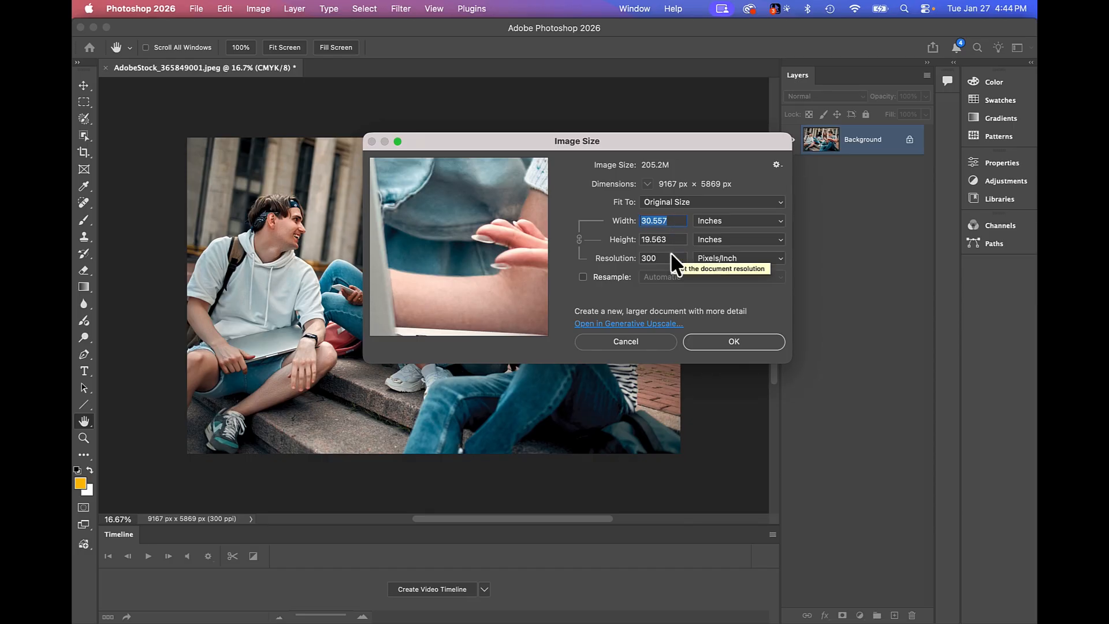
{"action": "left_click", "coordinate": [755, 340]}
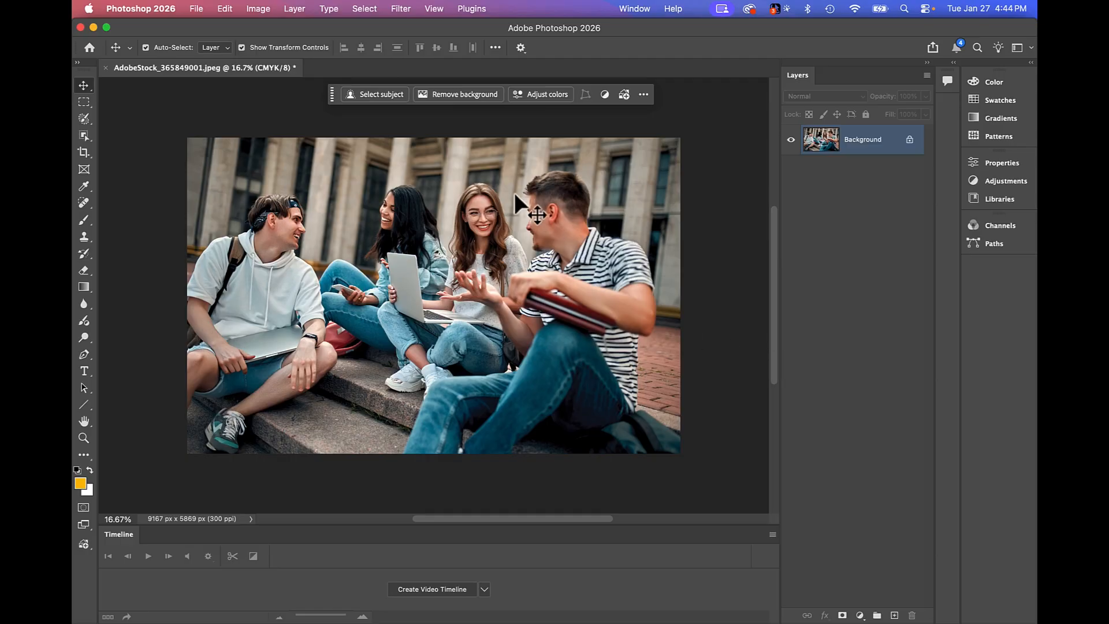
Start saving a copy of the CMYK image with TIFF as the format.
{"action": "left_click", "coordinate": [197, 11]}
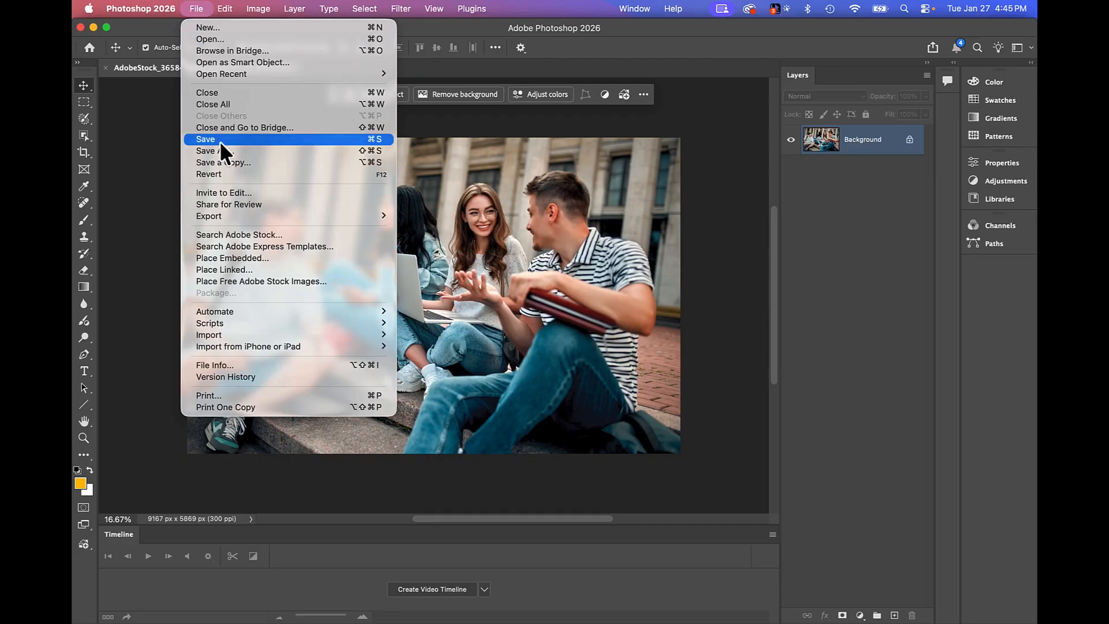
{"action": "left_click", "coordinate": [226, 162]}
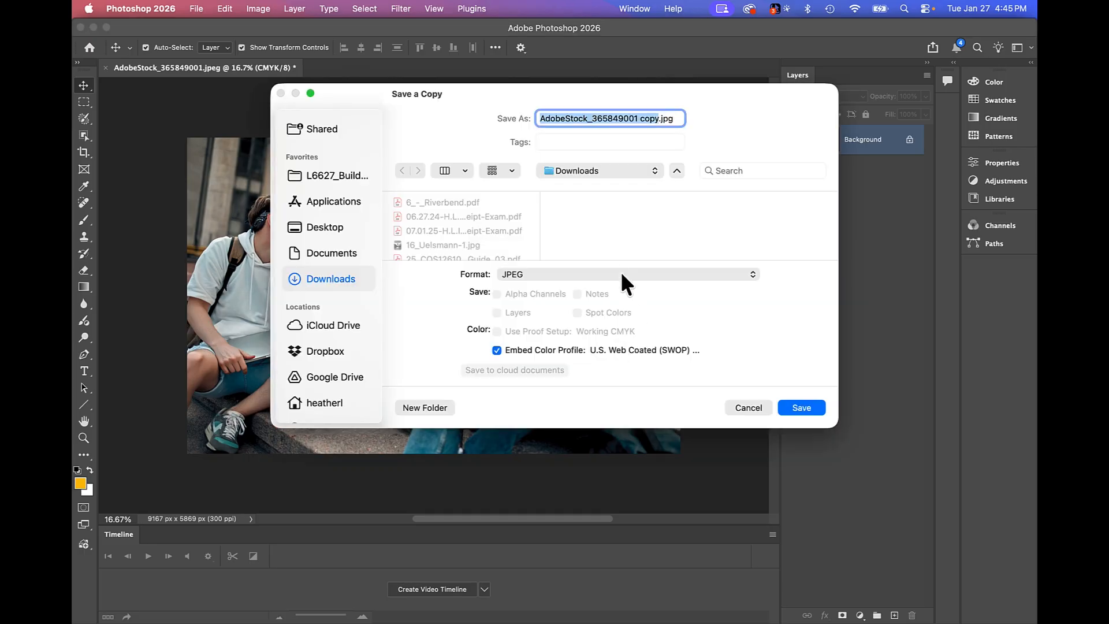
{"action": "left_click", "coordinate": [622, 272]}
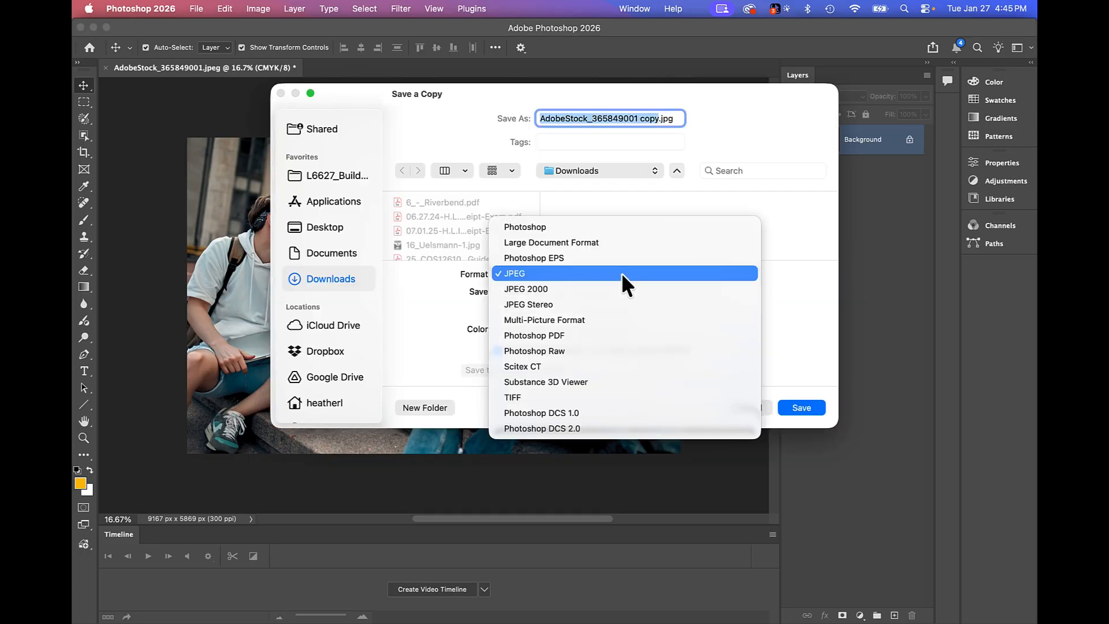
{"action": "left_click", "coordinate": [570, 396]}
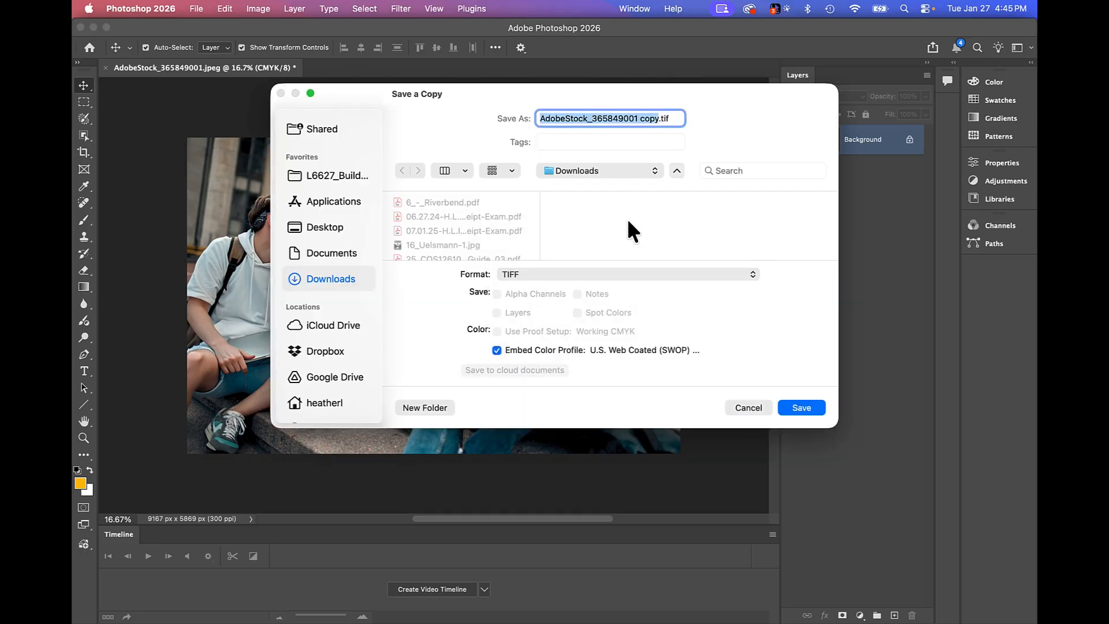
{"action": "left_click", "coordinate": [335, 227]}
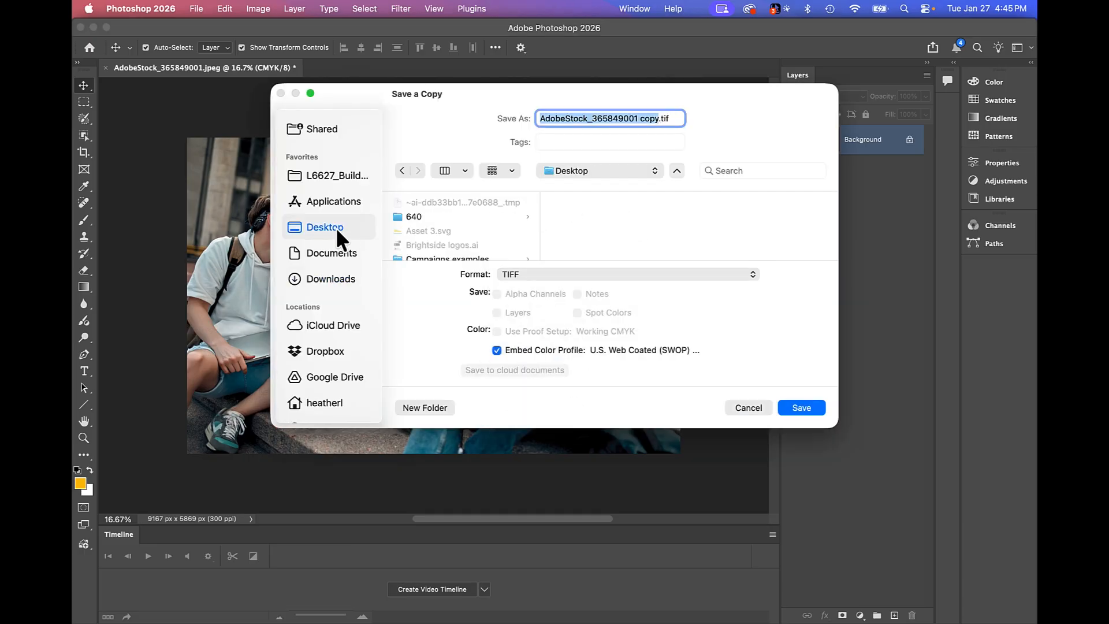
{"action": "left_click", "coordinate": [495, 217]}
{"action": "scroll", "coordinate": [457, 225], "scroll_direction": "down", "scroll_amount": 3}
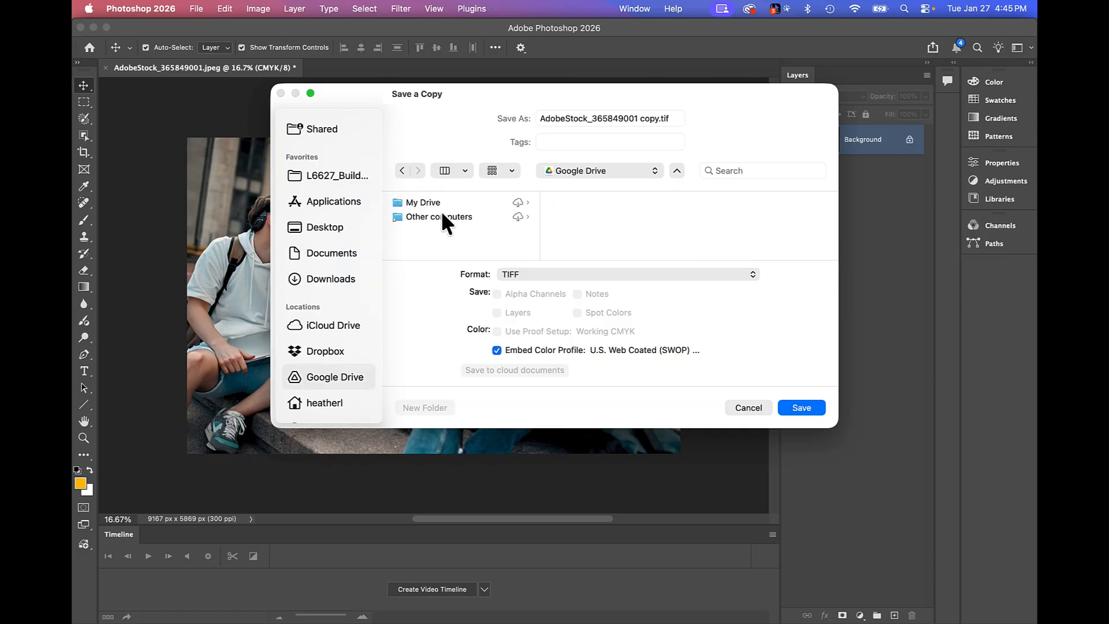
Save the TIFF copy without compression in Google Drive > Other computers > Mac Studio > Desktop > 640 plansbook > Tutorials - print.
{"action": "left_click", "coordinate": [443, 218]}
{"action": "left_click", "coordinate": [589, 203]}
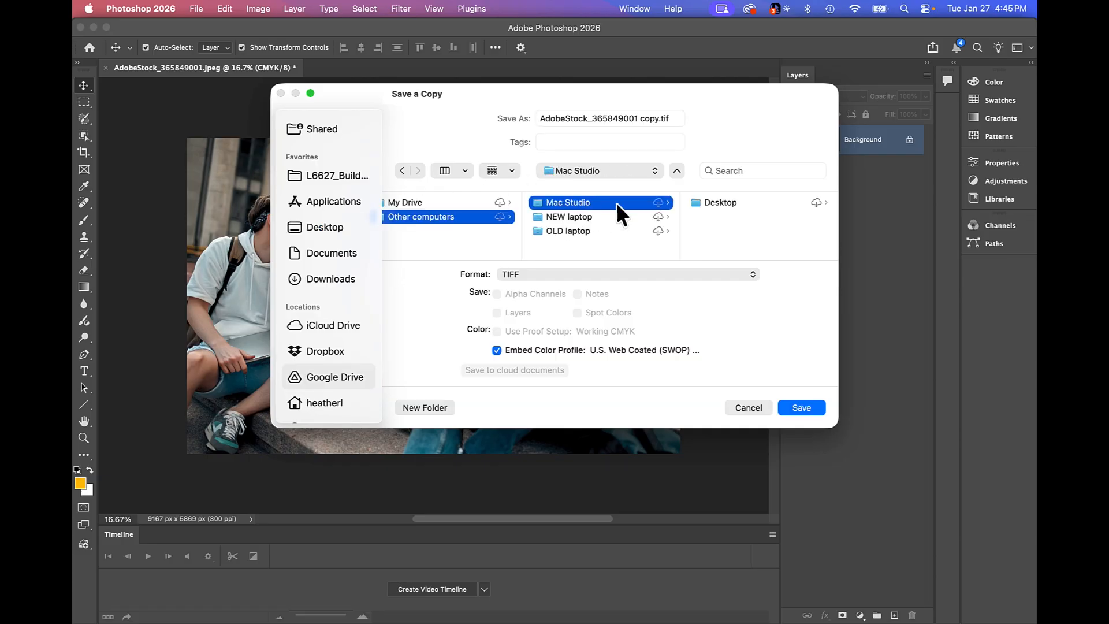
{"action": "left_click", "coordinate": [700, 205]}
{"action": "left_click", "coordinate": [727, 202]}
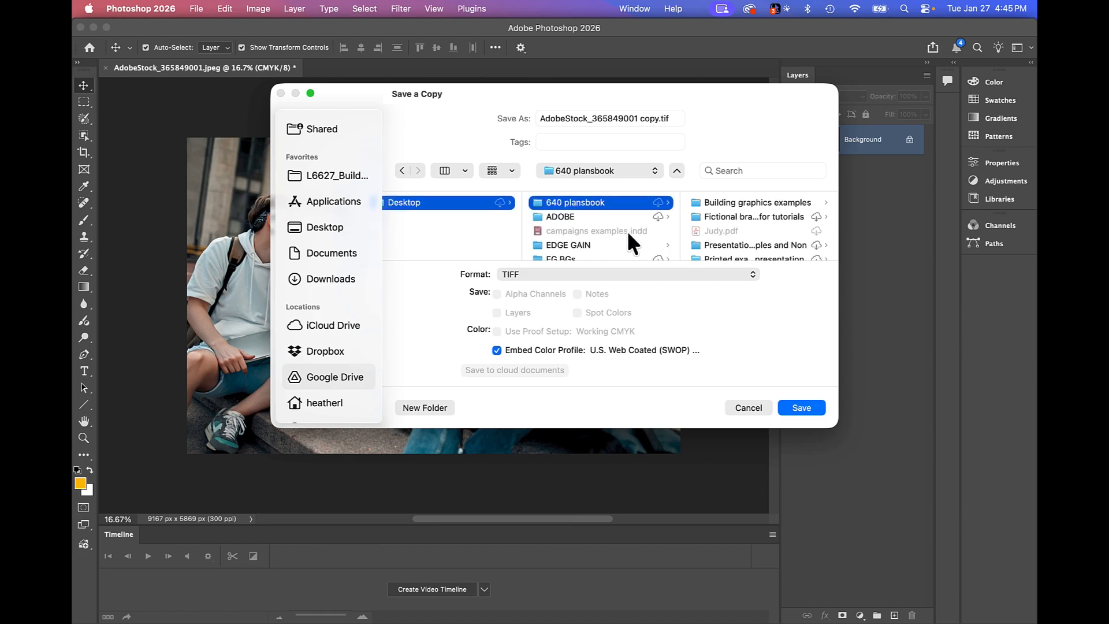
{"action": "scroll", "coordinate": [719, 228], "scroll_direction": "down", "scroll_amount": 2}
{"action": "left_click", "coordinate": [721, 231]}
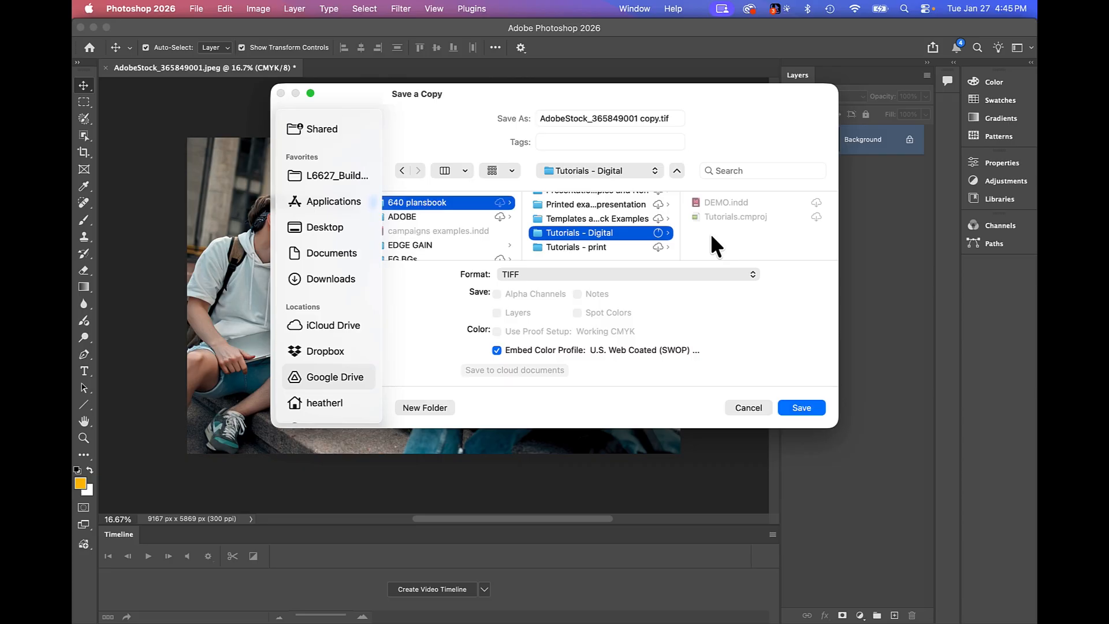
{"action": "left_click", "coordinate": [603, 248]}
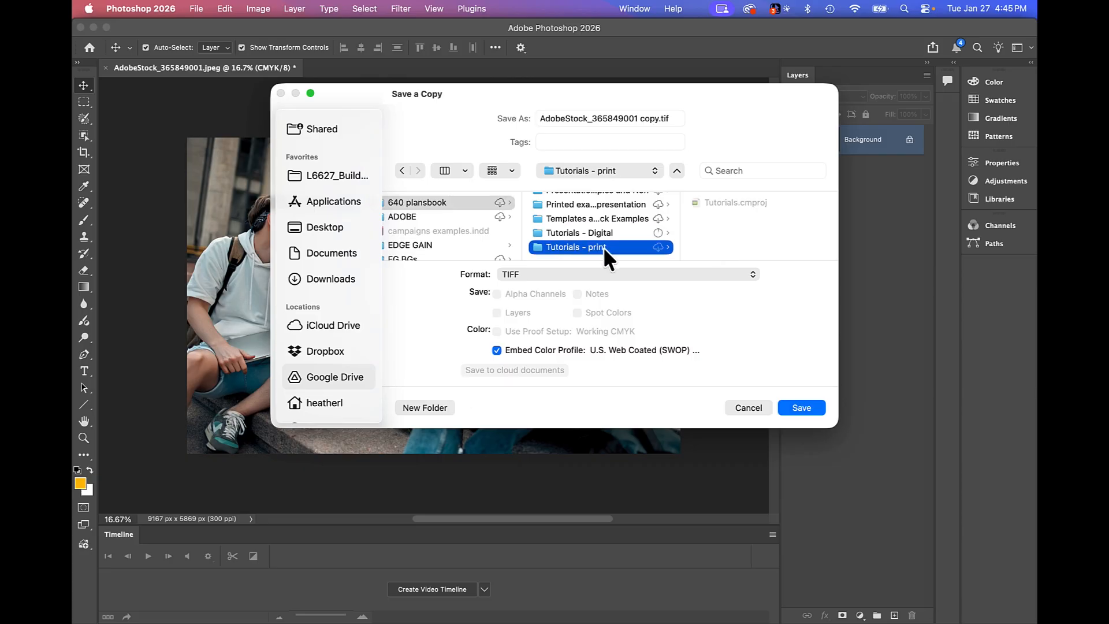
{"action": "left_click", "coordinate": [805, 404]}
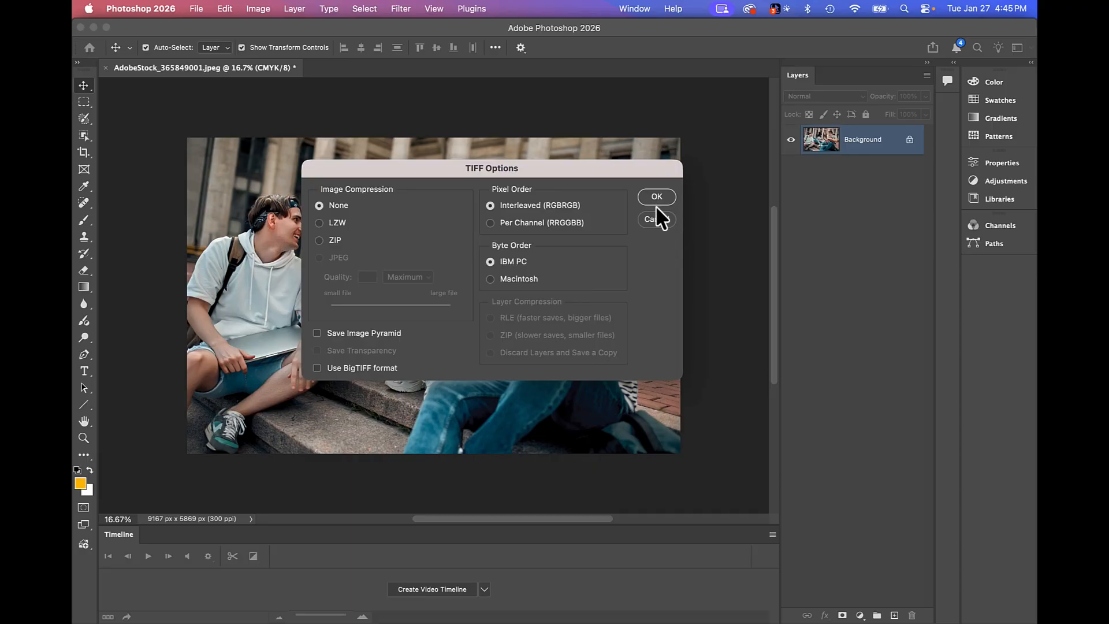
{"action": "left_click", "coordinate": [656, 196]}
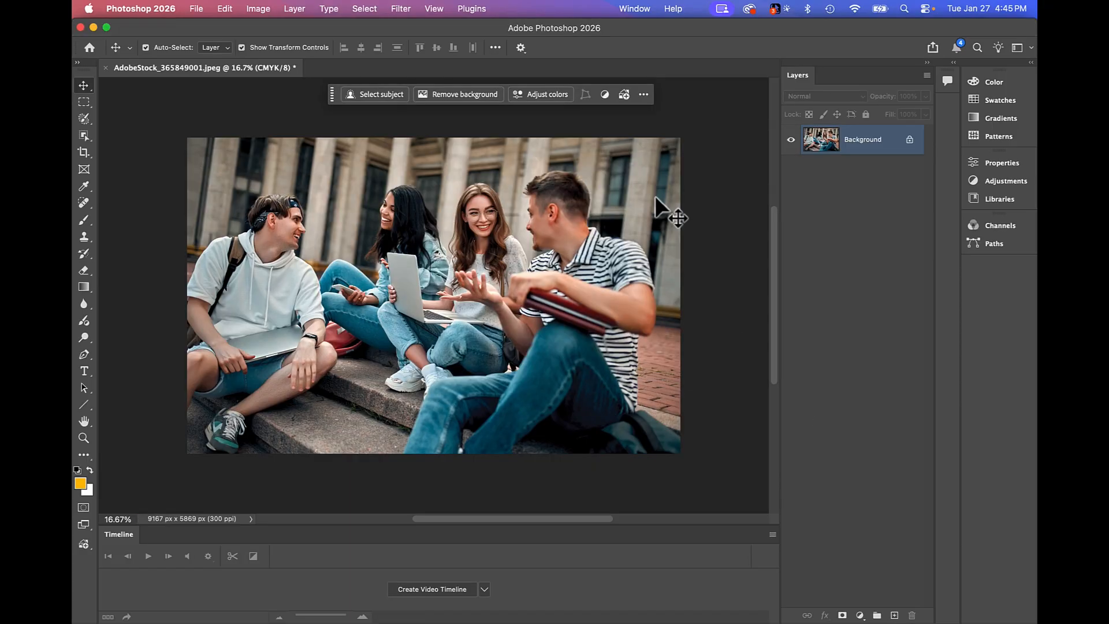
Switch to InDesign and place AdobeStock_365849001 copy.tif, replacing the selected group photo on page 3.
{"action": "mouse_move", "coordinate": [508, 618]}
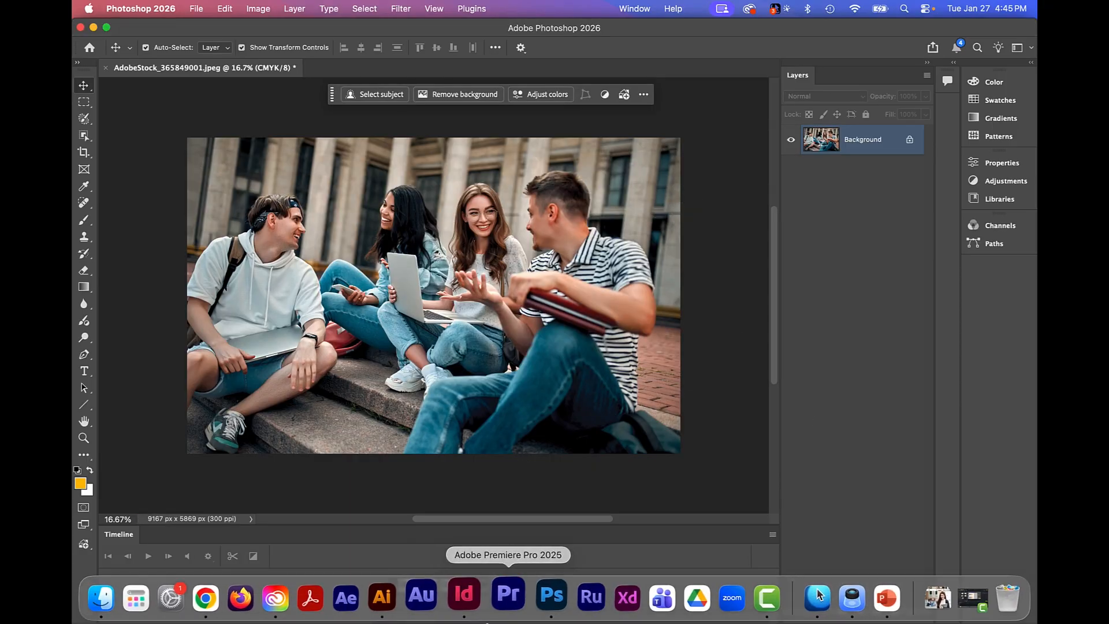
{"action": "left_click", "coordinate": [485, 597]}
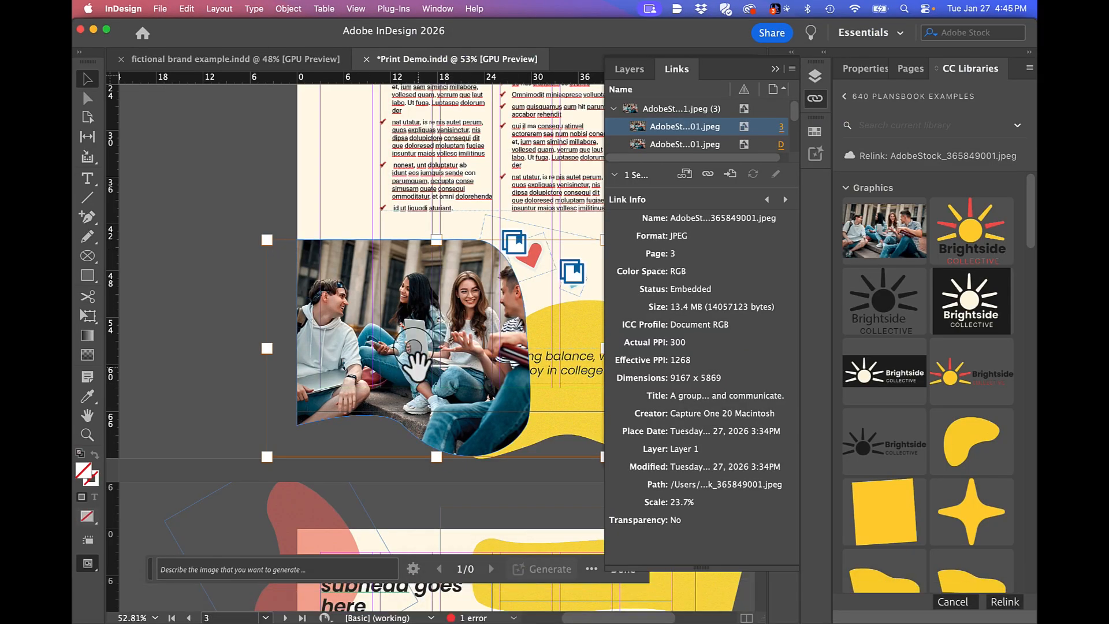
{"action": "left_click", "coordinate": [161, 8]}
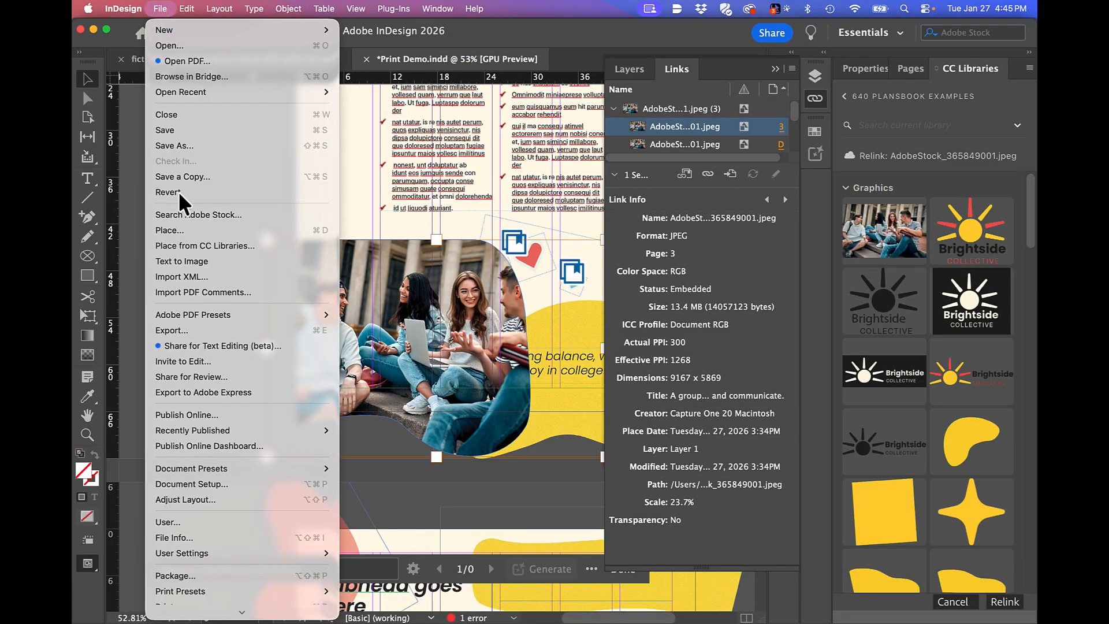
{"action": "left_click", "coordinate": [193, 227]}
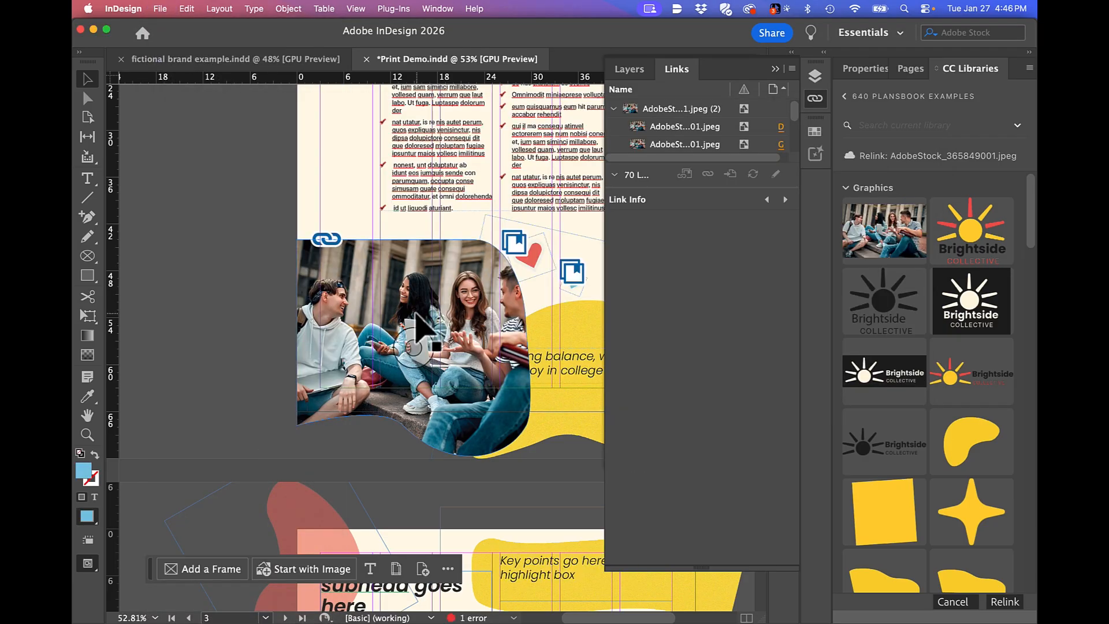
{"action": "left_click", "coordinate": [416, 315]}
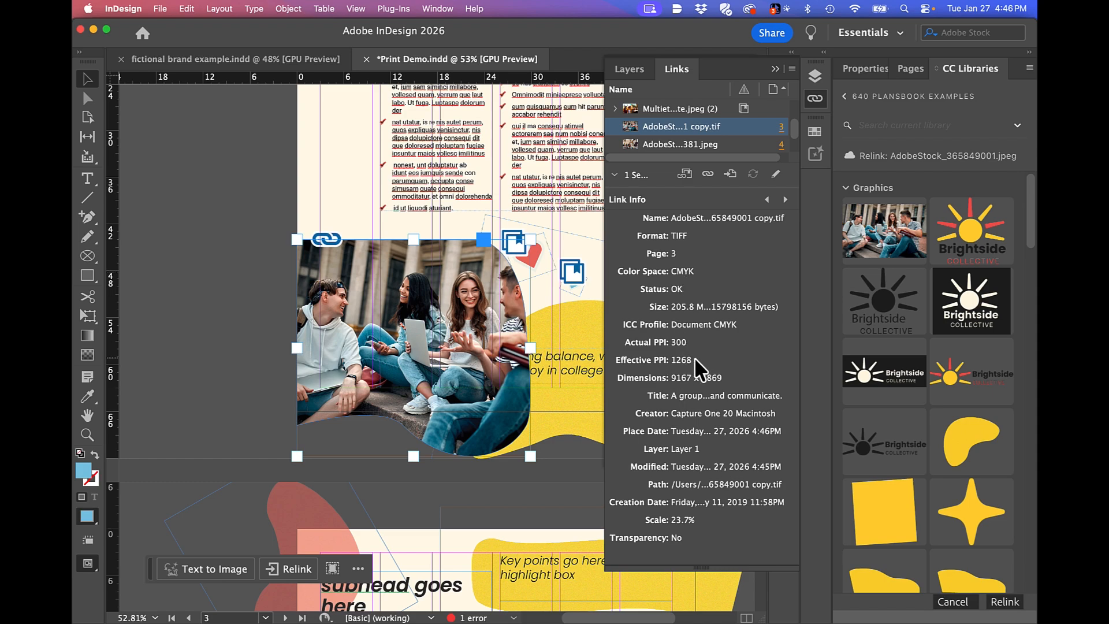
Deselect the group photo and collapse the link information to give the list of links more room.
{"action": "left_click", "coordinate": [258, 202]}
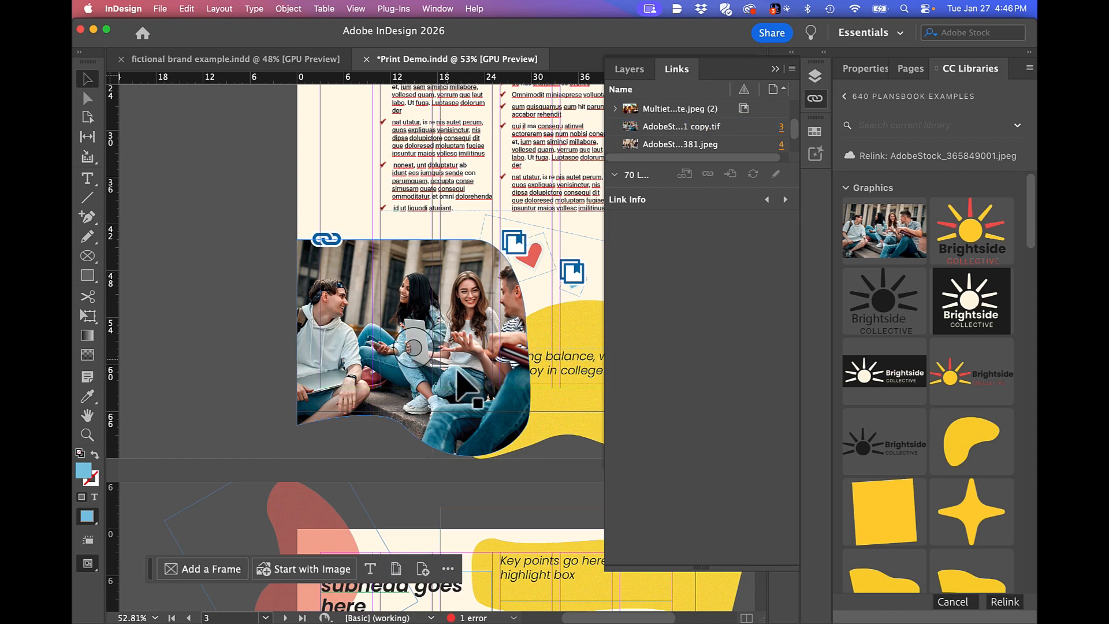
{"action": "key", "text": "super+minus"}
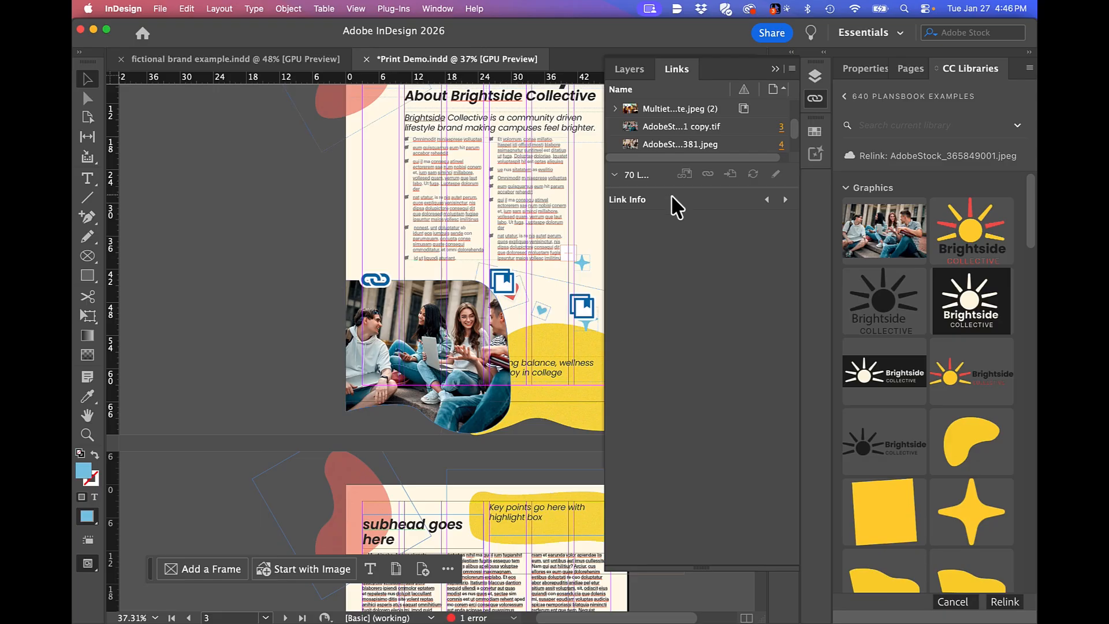
{"action": "left_click_drag", "start_coordinate": [673, 185], "coordinate": [679, 327]}
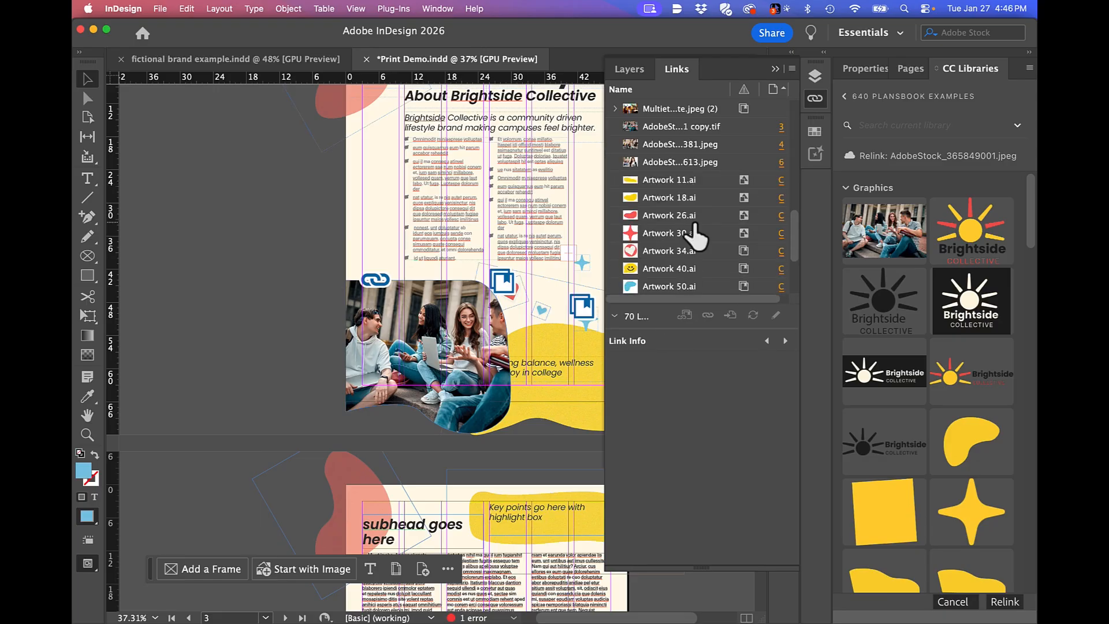
{"action": "scroll", "coordinate": [695, 225], "scroll_direction": "down", "scroll_amount": 1}
{"action": "double_click", "coordinate": [679, 145]}
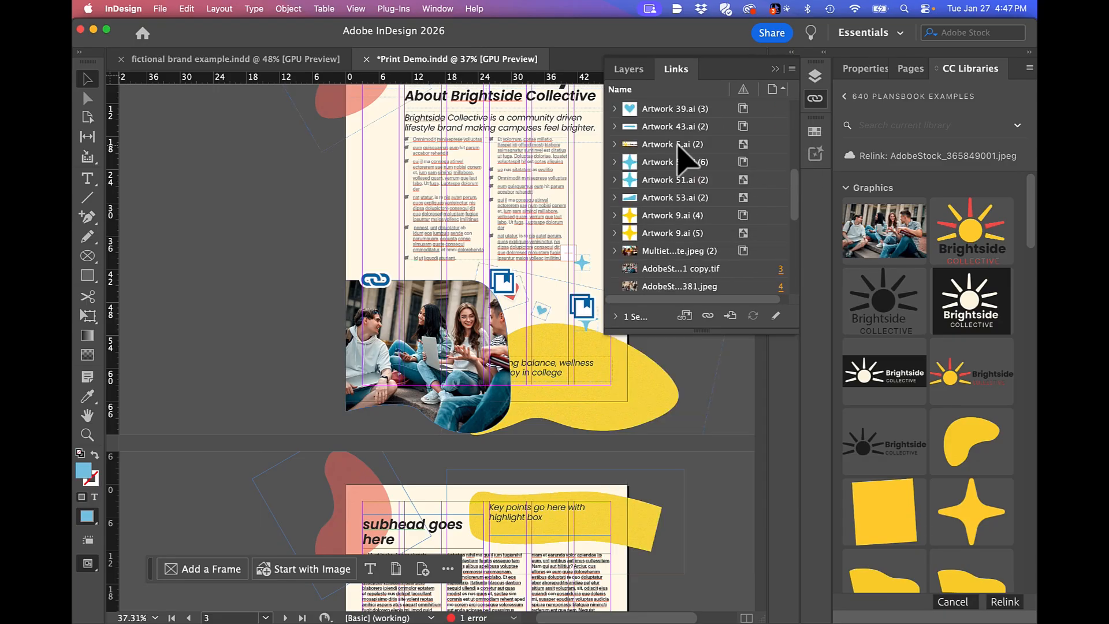
Find the AdobeStock_279853563.jpeg link and go to its placed photo in the document.
{"action": "scroll", "coordinate": [741, 219], "scroll_direction": "up", "scroll_amount": 10}
{"action": "left_click", "coordinate": [613, 110]}
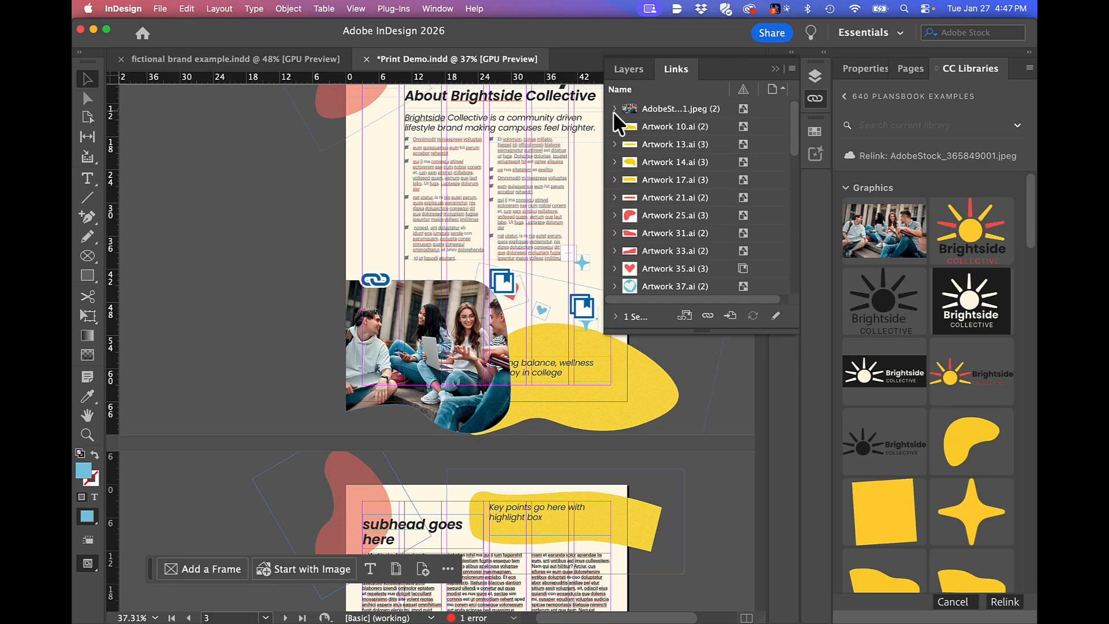
{"action": "scroll", "coordinate": [668, 181], "scroll_direction": "down", "scroll_amount": 1}
{"action": "scroll", "coordinate": [670, 190], "scroll_direction": "down", "scroll_amount": 5}
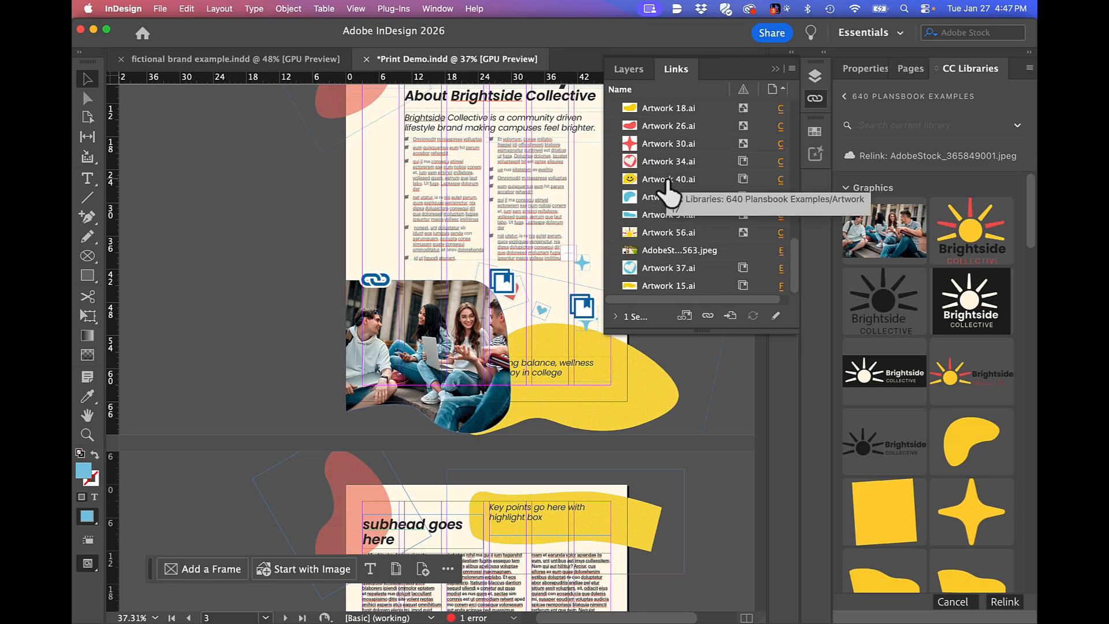
{"action": "left_click", "coordinate": [662, 251]}
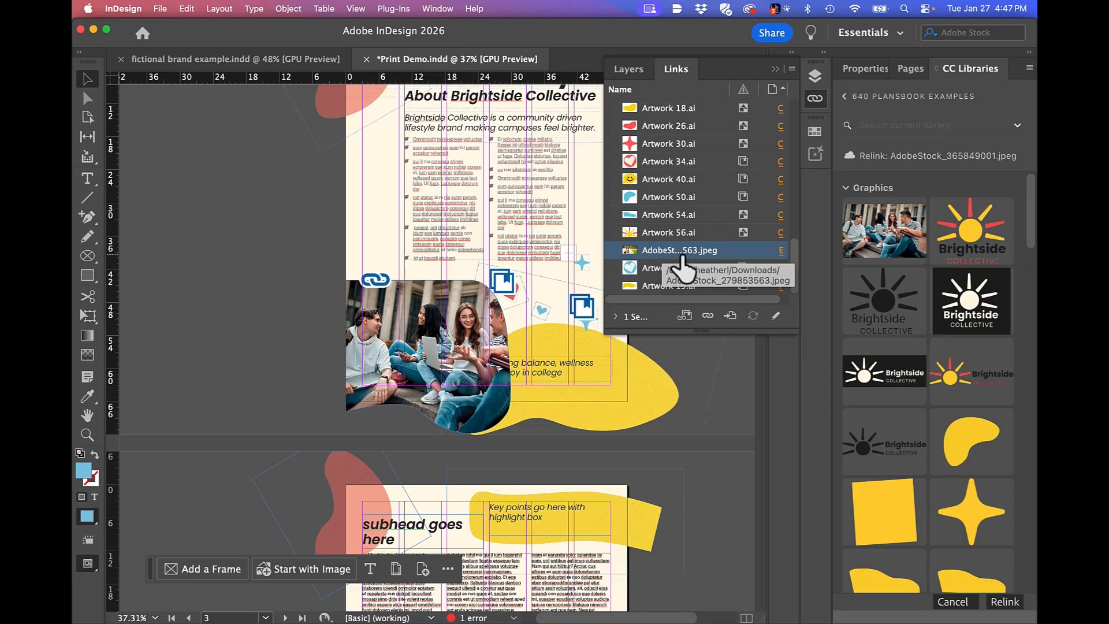
{"action": "left_click", "coordinate": [730, 316]}
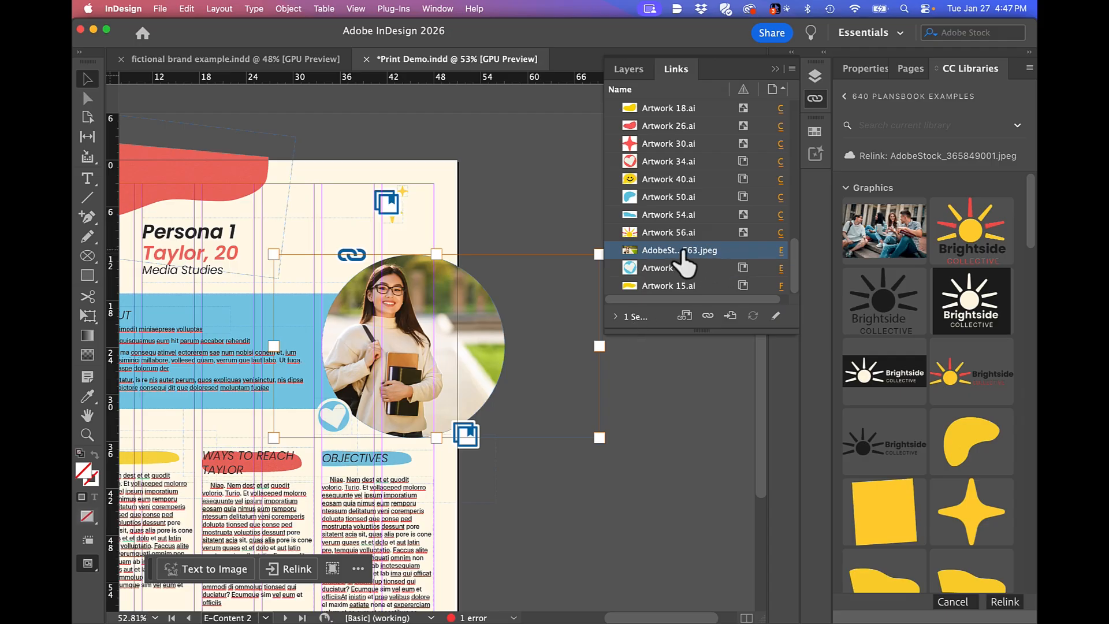
Open the linked AdobeStock_279853563.jpeg for editing with Adobe Photoshop 2026 27.2.
{"action": "right_click", "coordinate": [683, 253]}
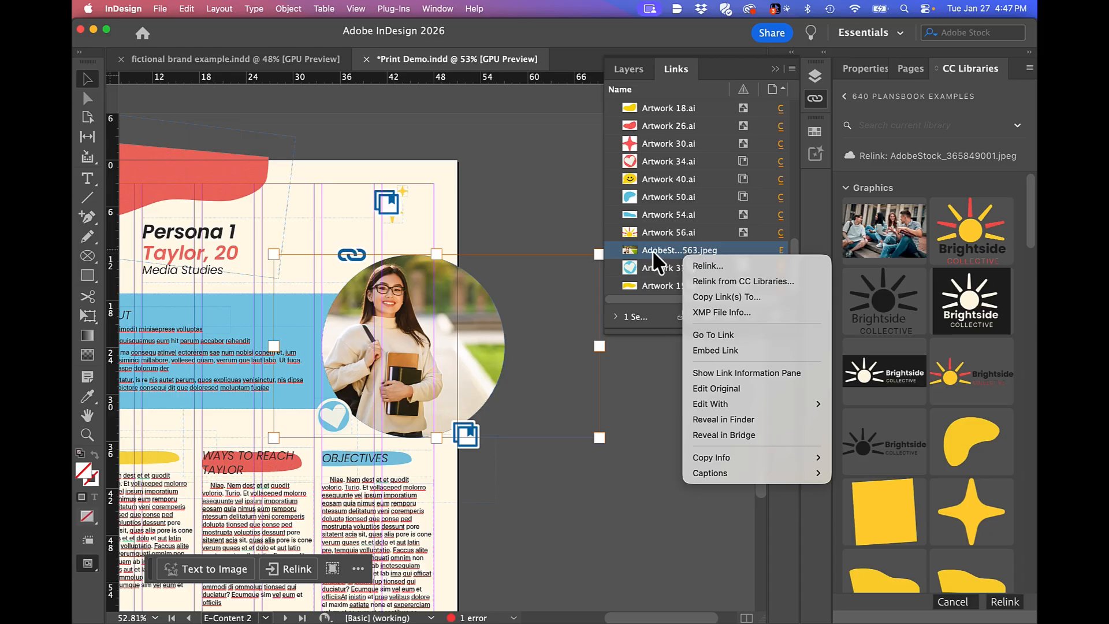
{"action": "mouse_move", "coordinate": [722, 410]}
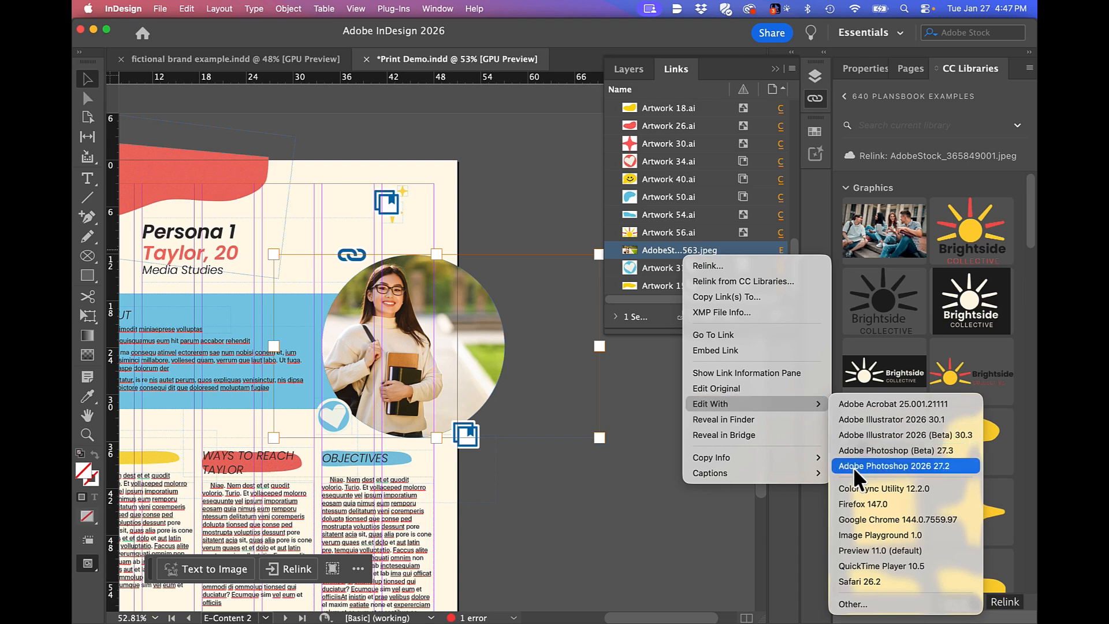
{"action": "left_click", "coordinate": [891, 466]}
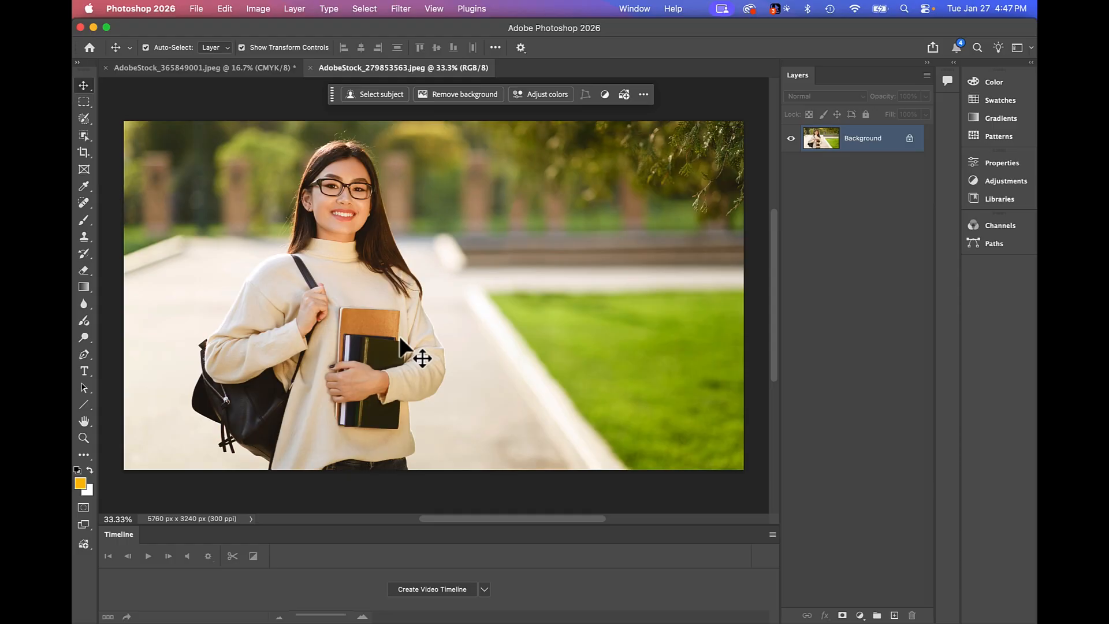
Convert the photo to CMYK Color and accept the image size at 300 pixels/inch with resampling off.
{"action": "left_click", "coordinate": [254, 8]}
{"action": "mouse_move", "coordinate": [272, 29]}
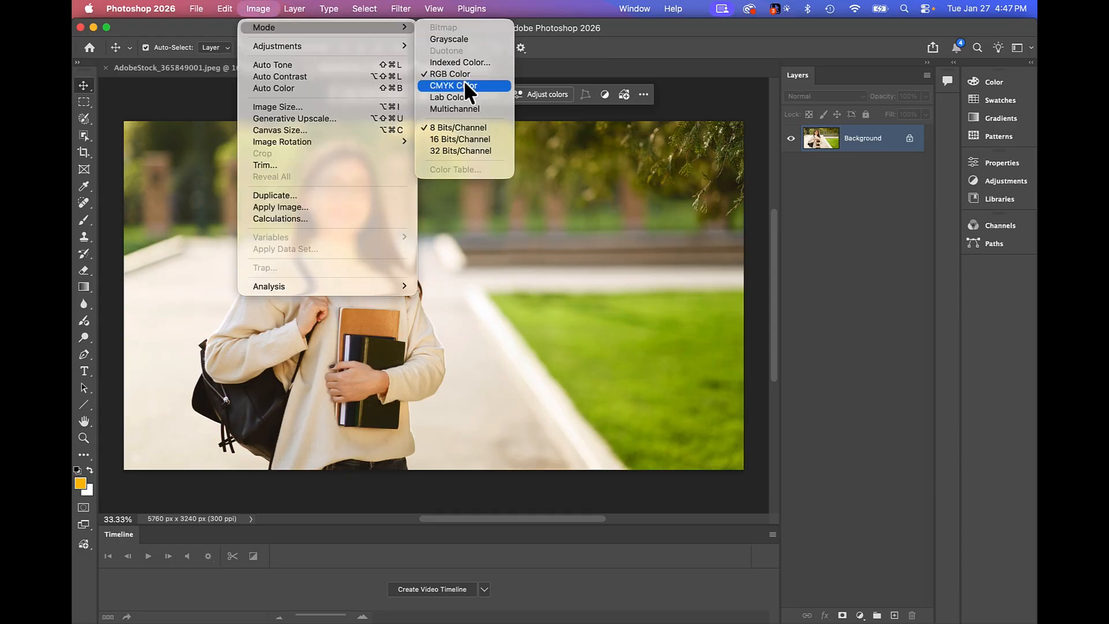
{"action": "left_click", "coordinate": [463, 82]}
{"action": "key", "text": "Return"}
{"action": "key", "text": "super+alt+i"}
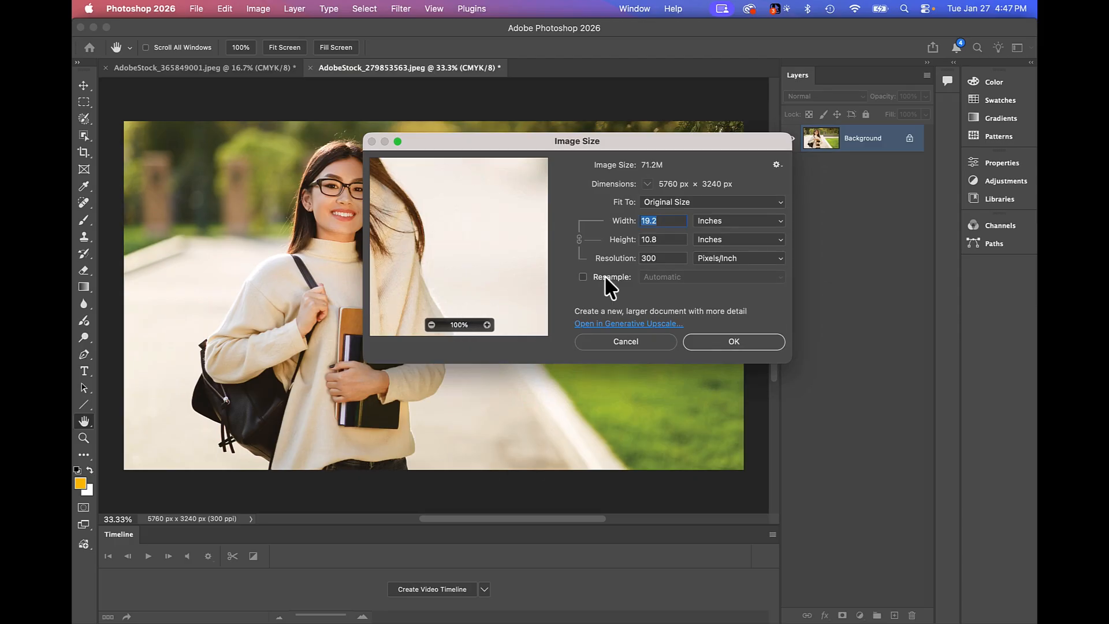
{"action": "left_click", "coordinate": [740, 346]}
Save a copy of the CMYK photo in Downloads as AdobeStock_279853563 copy.tif, in TIFF format without compression.
{"action": "left_click", "coordinate": [197, 9]}
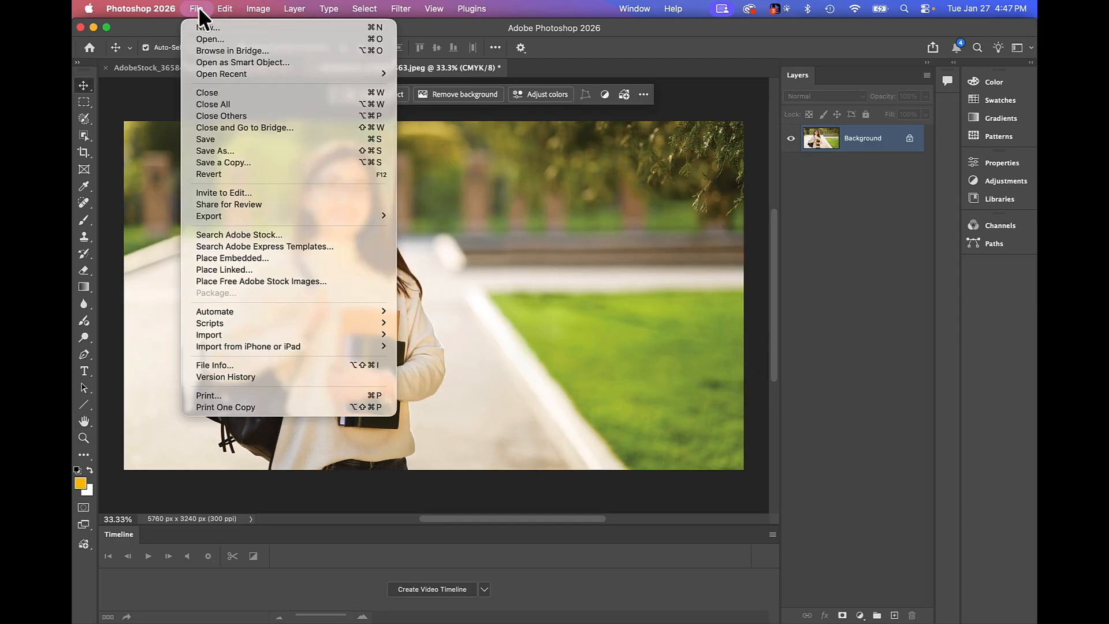
{"action": "left_click", "coordinate": [226, 162]}
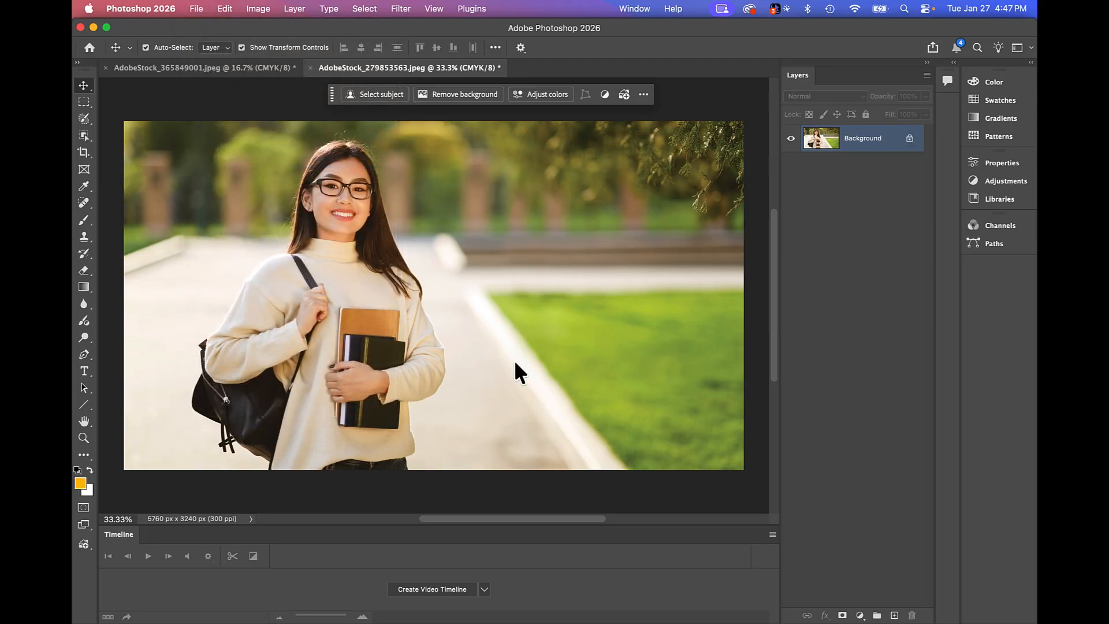
{"action": "left_click", "coordinate": [594, 274]}
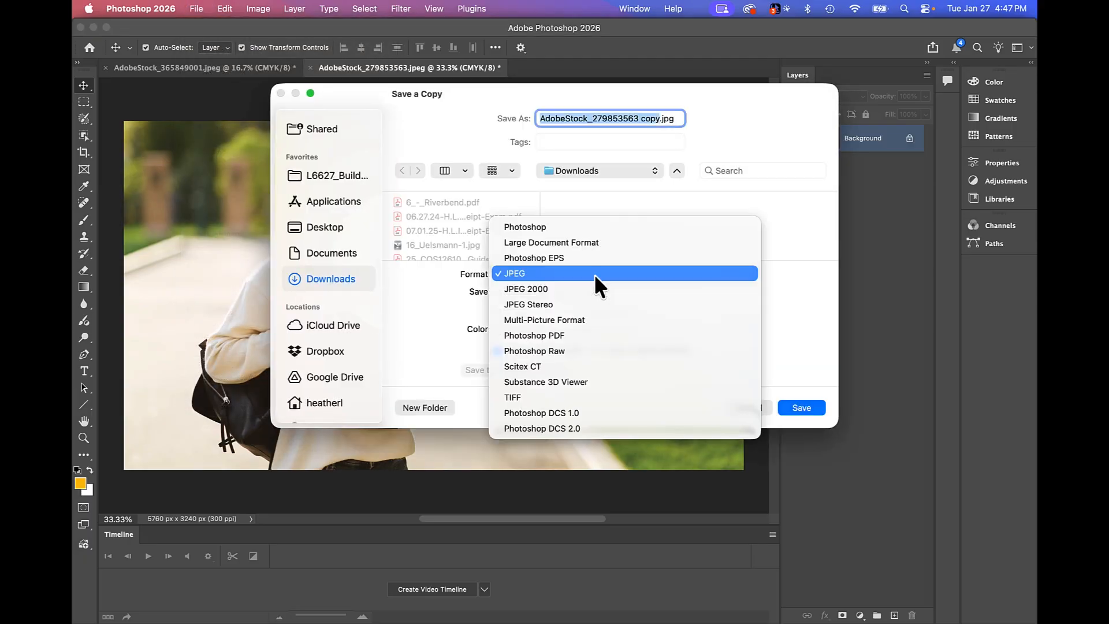
{"action": "left_click", "coordinate": [570, 392]}
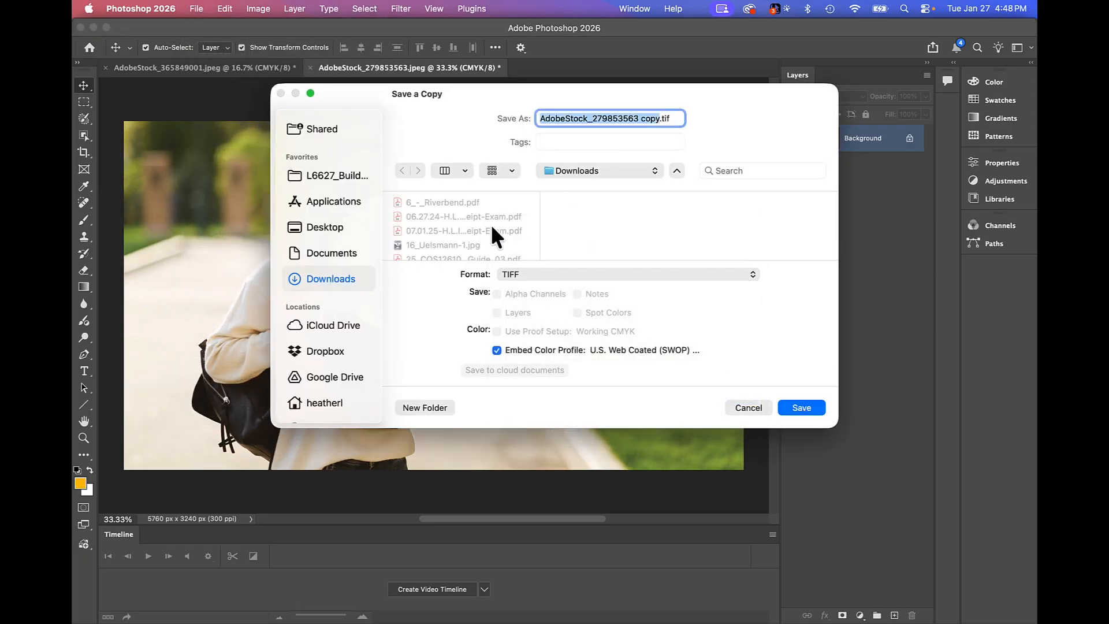
{"action": "left_click", "coordinate": [812, 404]}
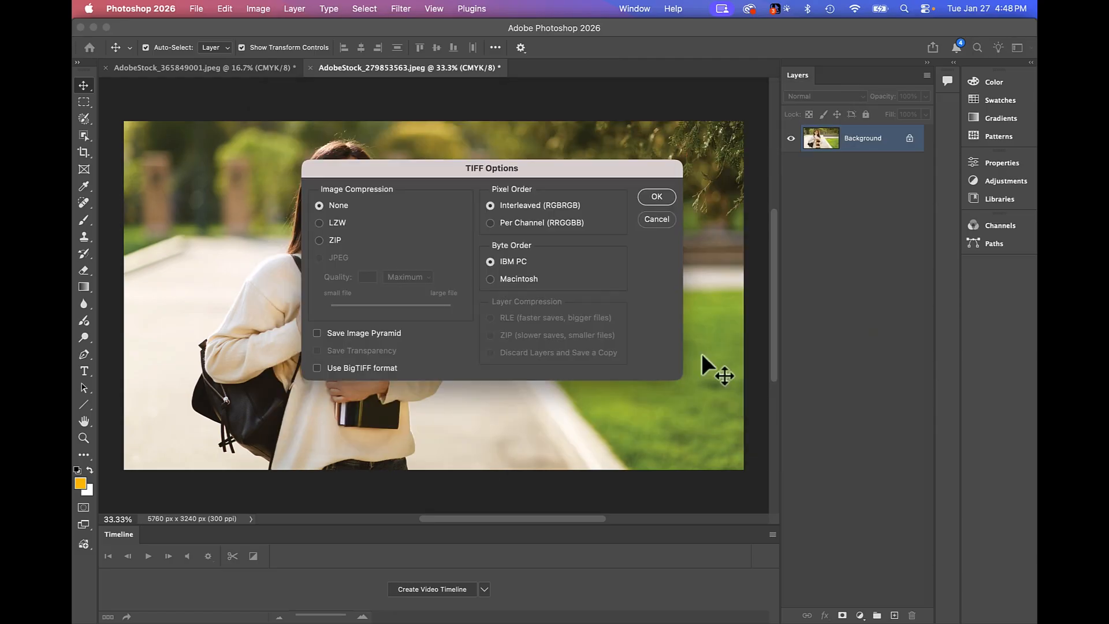
{"action": "left_click", "coordinate": [656, 197]}
Switch to InDesign and place AdobeStock_279853563 copy.tif from Downloads, replacing the selected circular portrait on the Persona 1 page.
{"action": "mouse_move", "coordinate": [435, 612]}
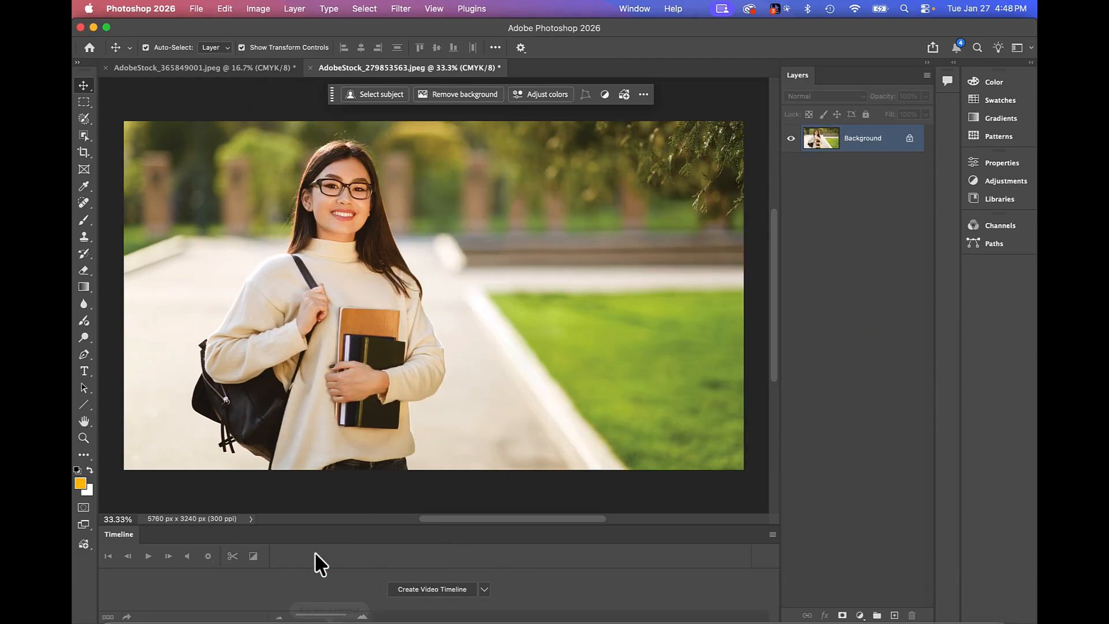
{"action": "left_click", "coordinate": [472, 604]}
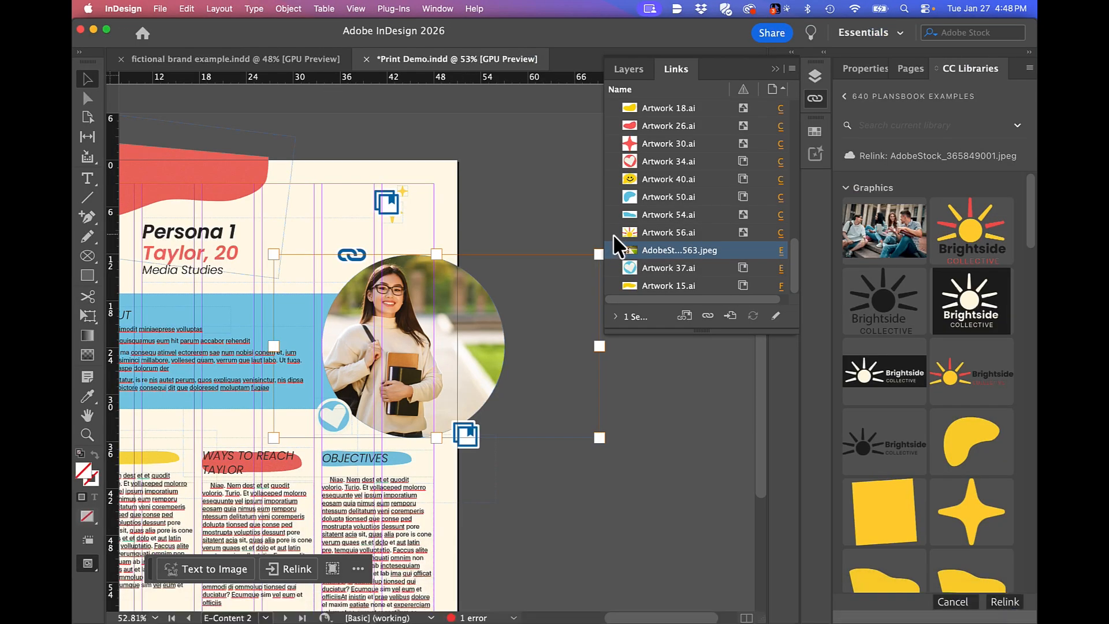
{"action": "left_click", "coordinate": [159, 8]}
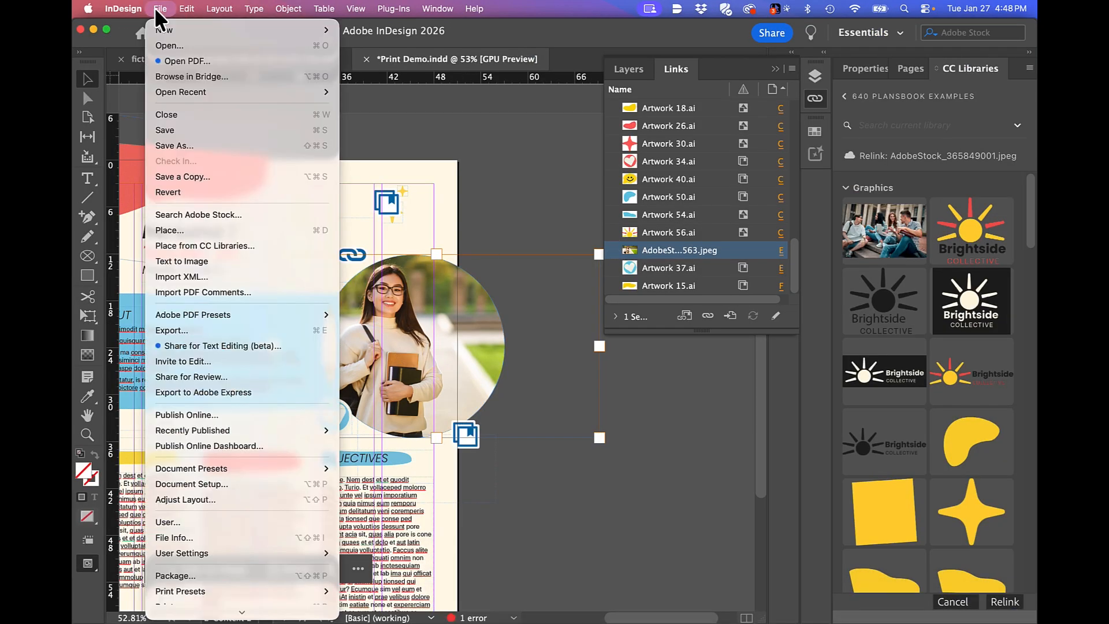
{"action": "left_click", "coordinate": [202, 229]}
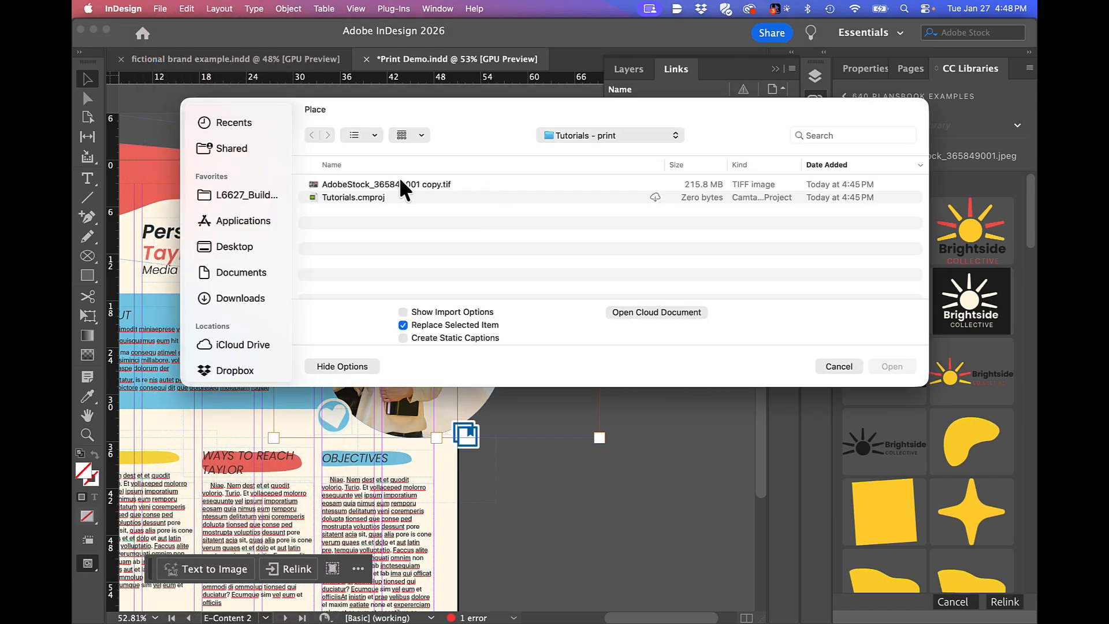
{"action": "left_click", "coordinate": [260, 297]}
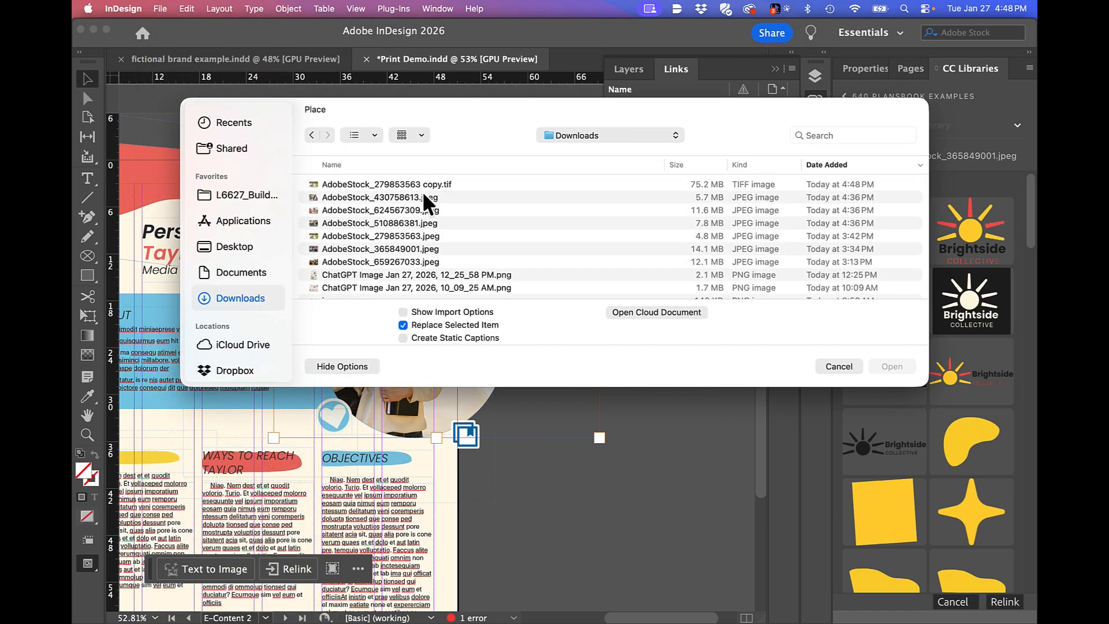
{"action": "double_click", "coordinate": [439, 183]}
{"action": "left_click", "coordinate": [555, 387]}
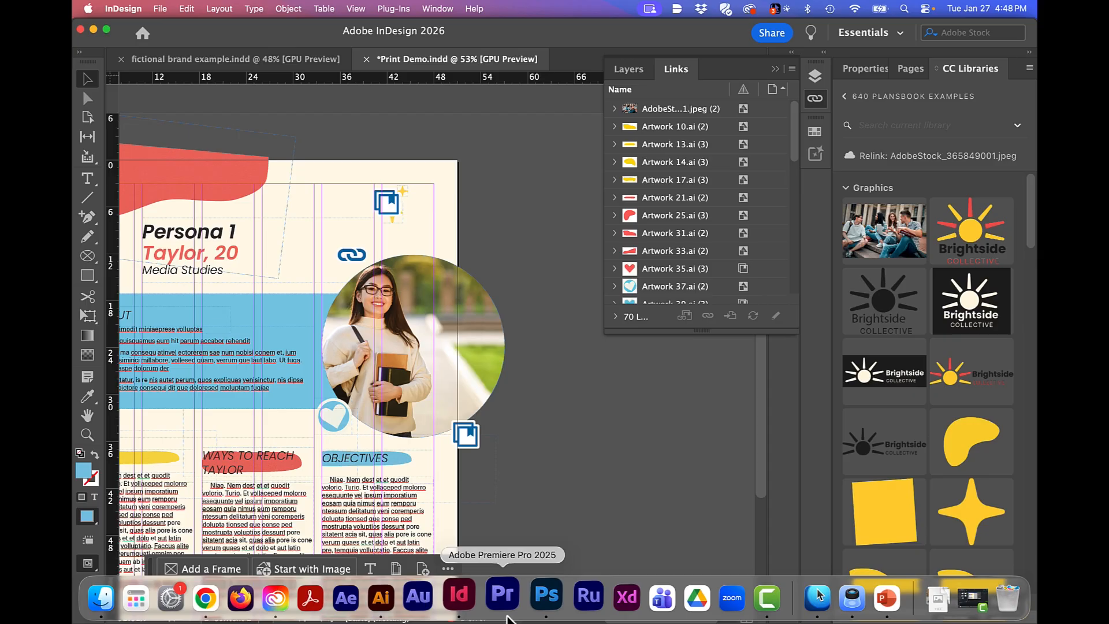
Switch to Photoshop and remove the background from the AdobeStock_279853563 photo.
{"action": "left_click", "coordinate": [538, 596]}
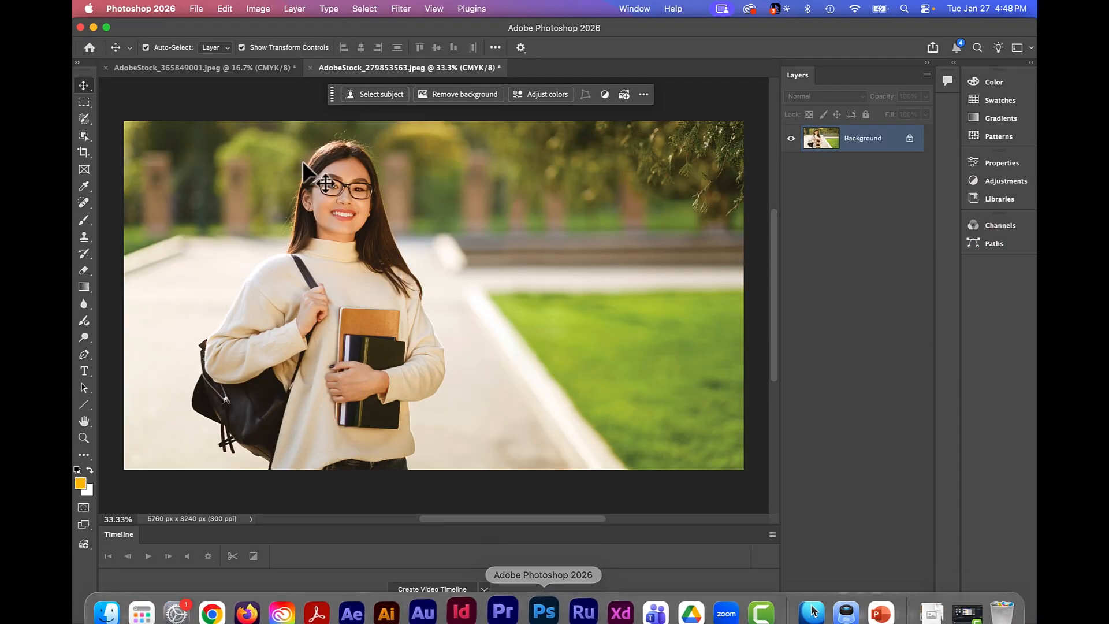
{"action": "left_click", "coordinate": [461, 97]}
Save a copy of the cut-out in Downloads as AdobeStock_279853563 copy cob.tif, keeping layers and transparency and using no image compression.
{"action": "left_click", "coordinate": [197, 9]}
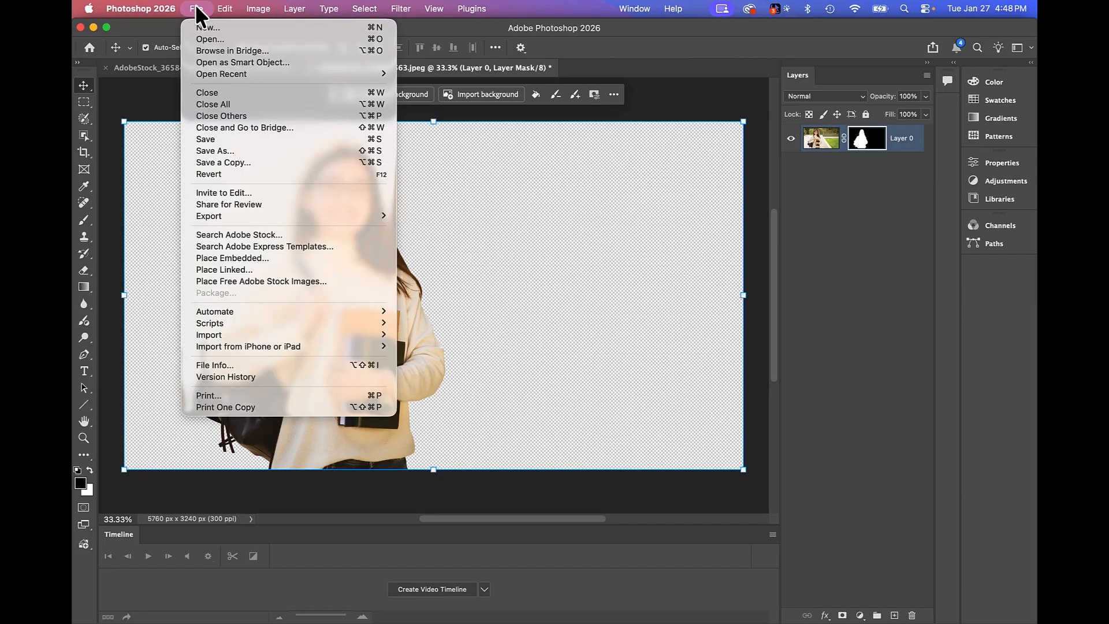
{"action": "left_click", "coordinate": [234, 161]}
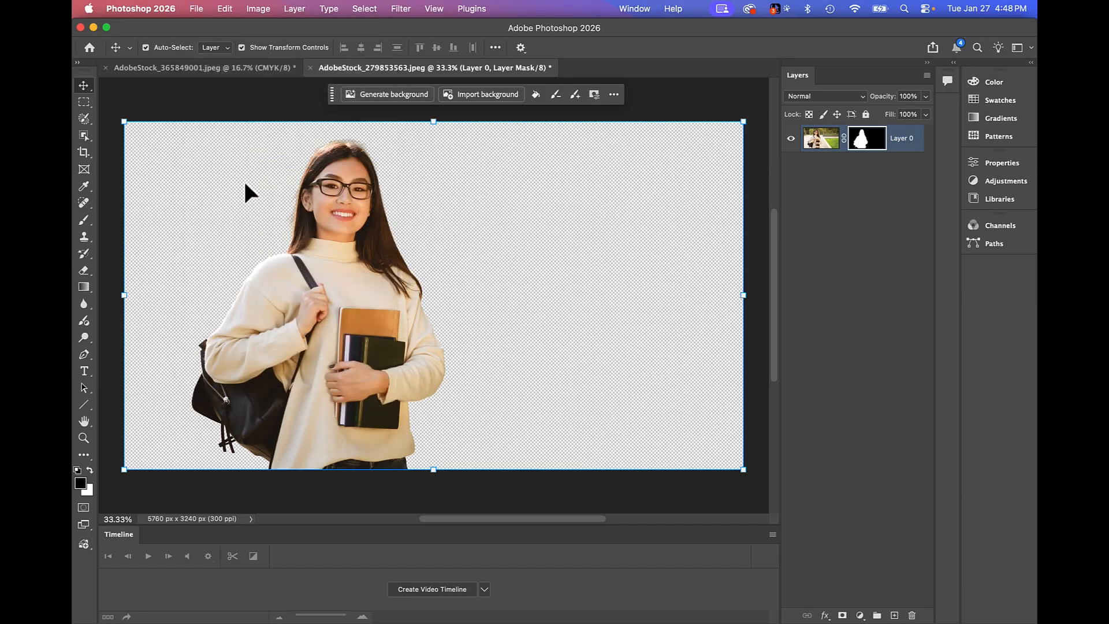
{"action": "left_click", "coordinate": [661, 119]}
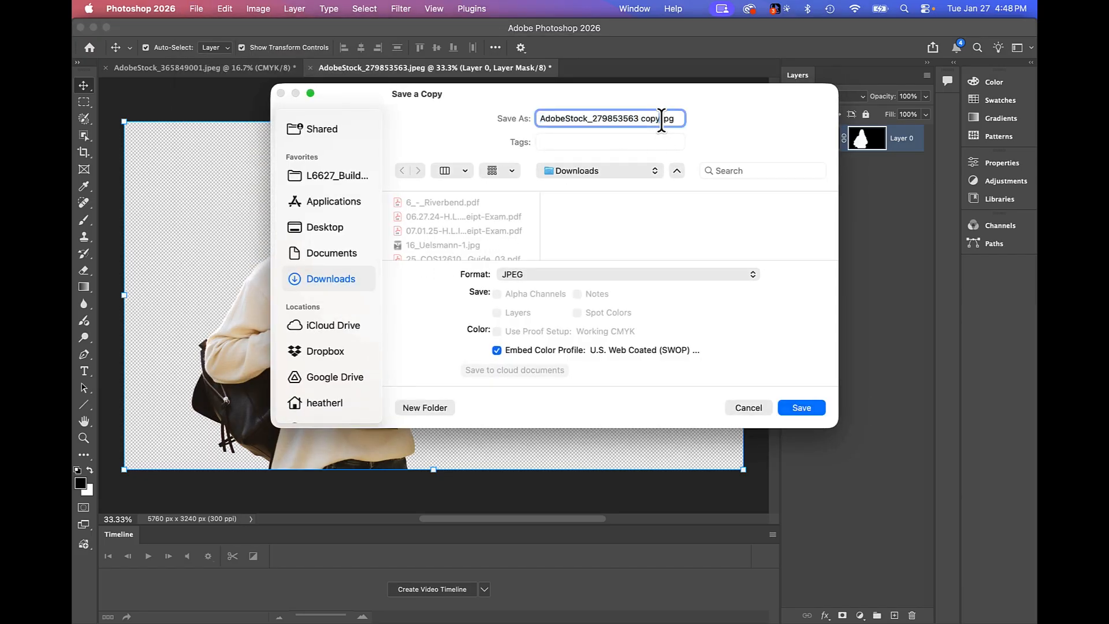
{"action": "type", "text": "cob"}
{"action": "left_click", "coordinate": [800, 407]}
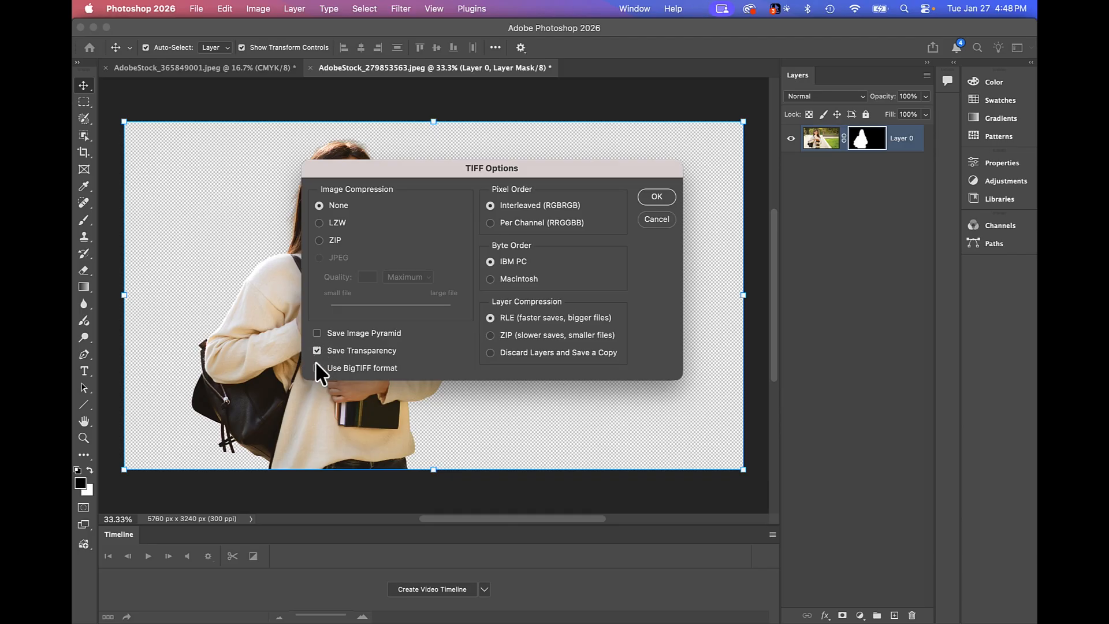
{"action": "left_click", "coordinate": [656, 196]}
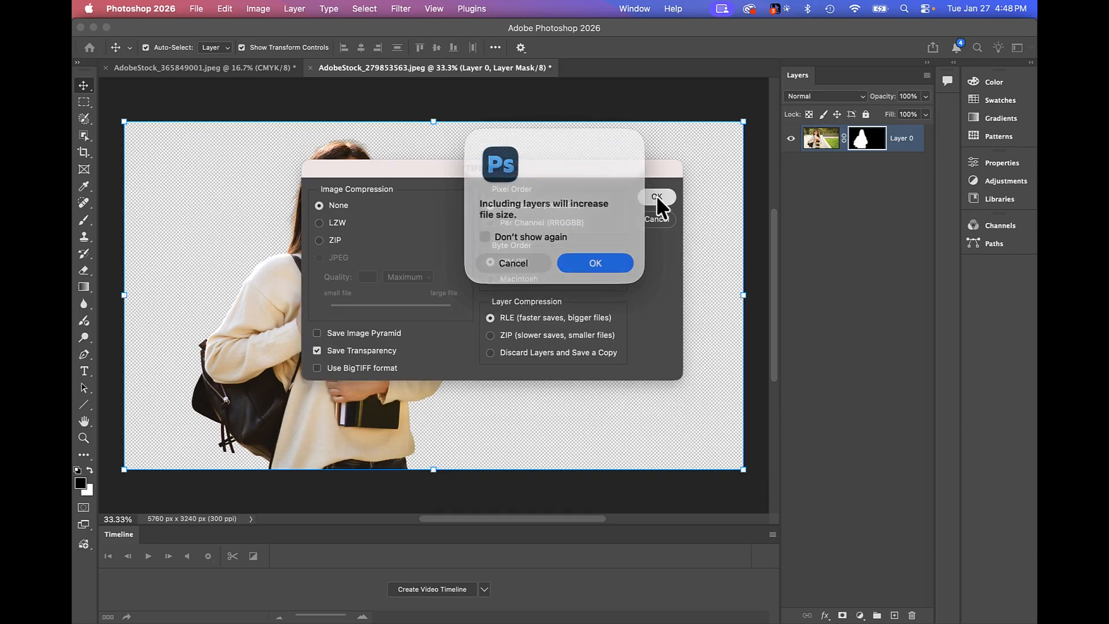
{"action": "left_click", "coordinate": [579, 263]}
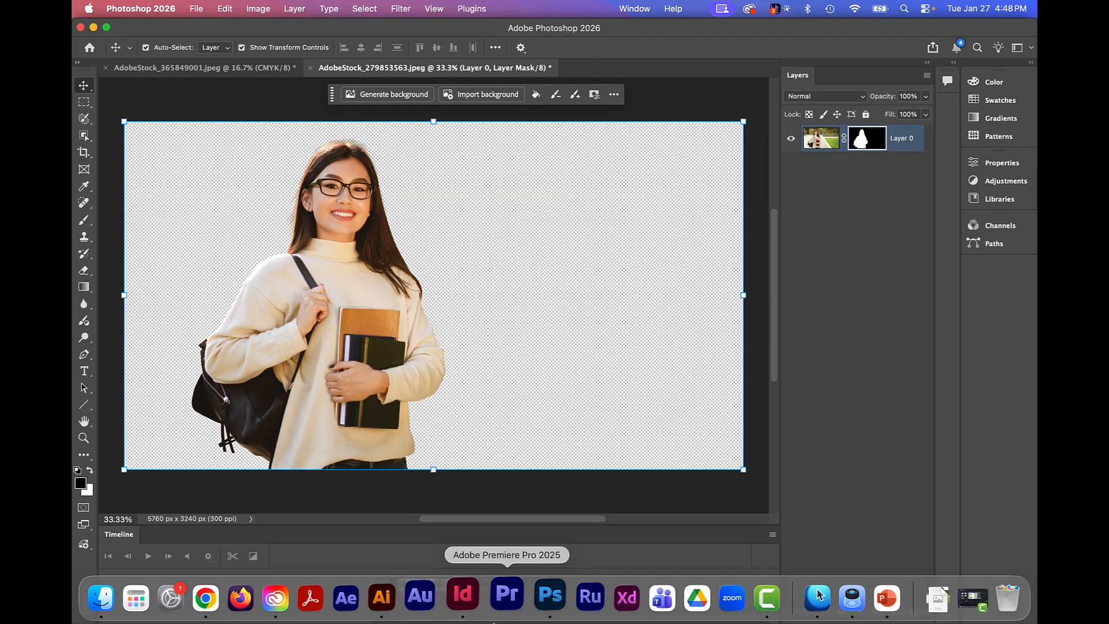
Switch to InDesign and replace the circular portrait on the Persona 1 page with AdobeStock_279853563 copy cob.tif, leaving the frame deselected.
{"action": "left_click", "coordinate": [470, 597]}
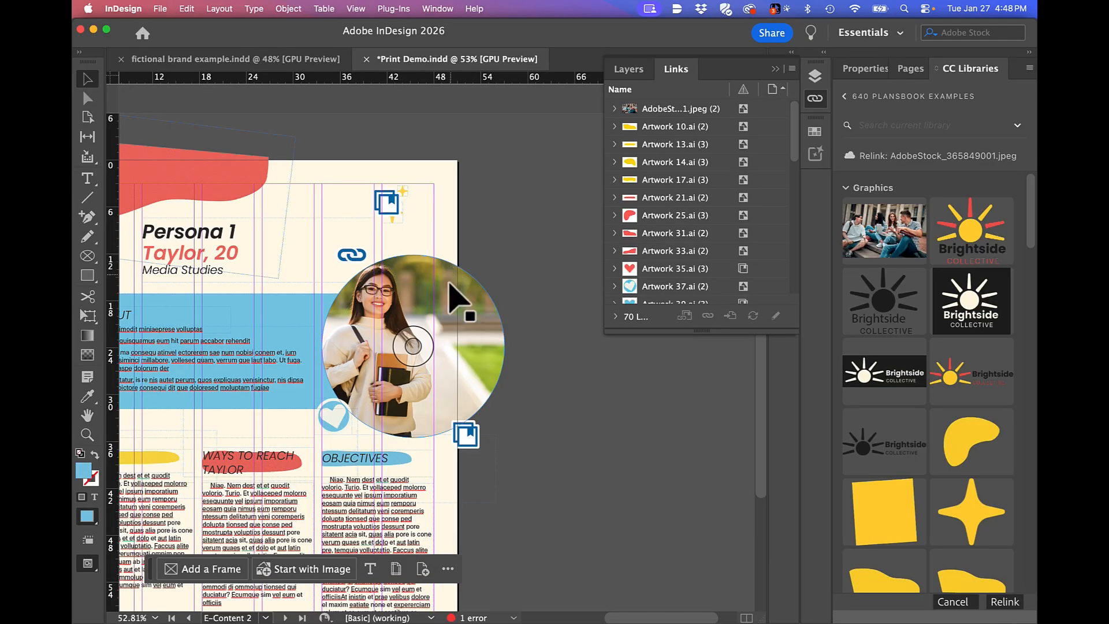
{"action": "key", "text": "super+d"}
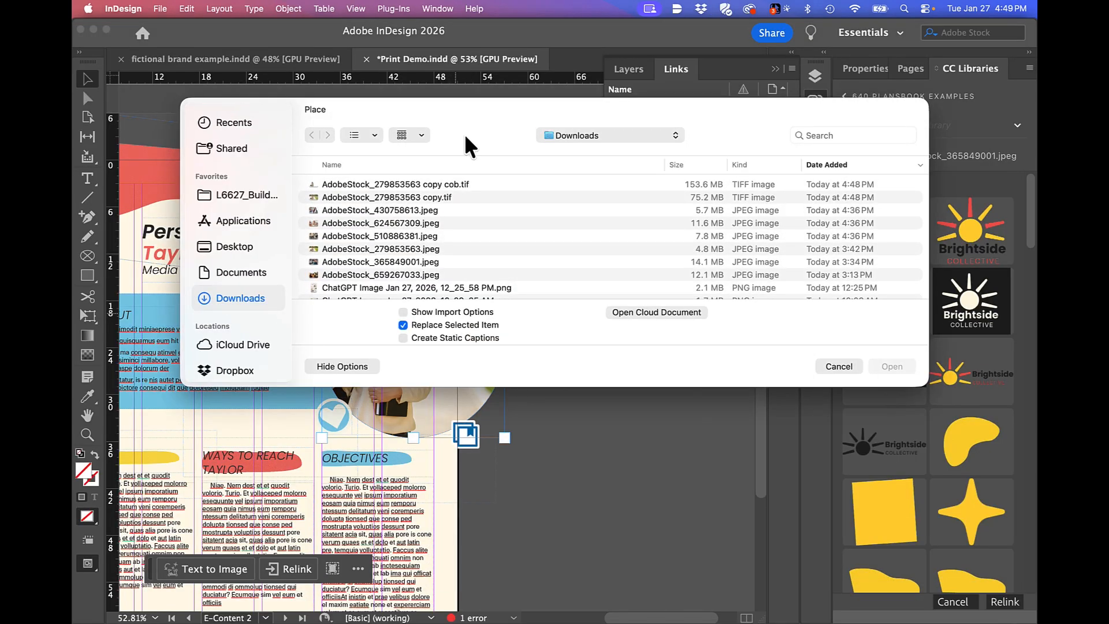
{"action": "double_click", "coordinate": [464, 184]}
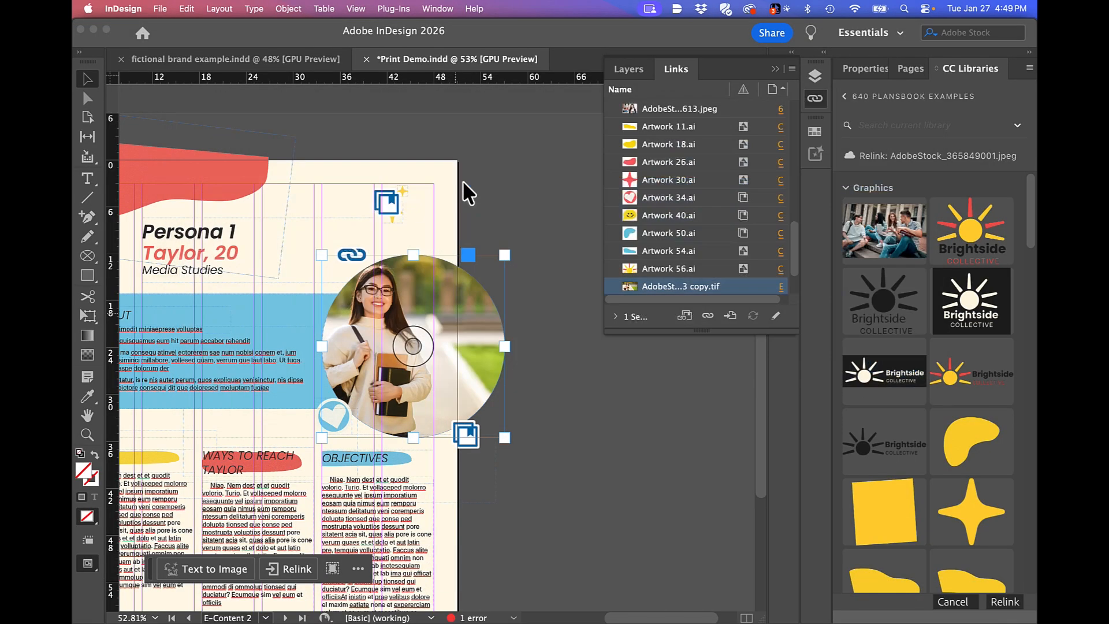
{"action": "left_click", "coordinate": [517, 206]}
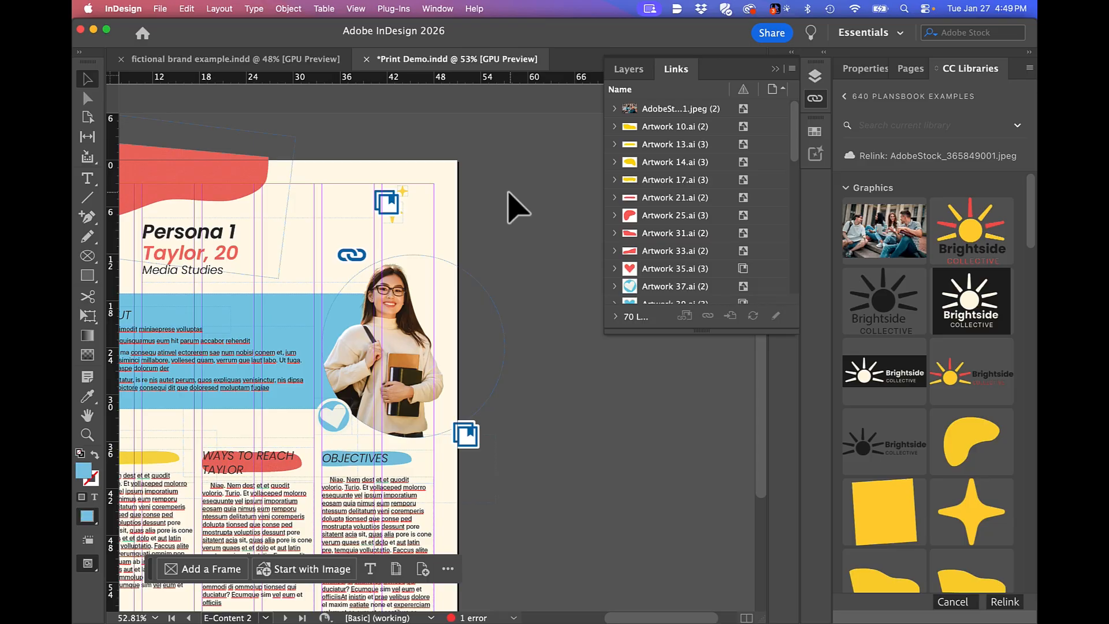
Enlarge the list of linked files and show the link information for Artwork 5.ai with all its details in view.
{"action": "left_click_drag", "start_coordinate": [682, 333], "coordinate": [682, 504]}
{"action": "left_click", "coordinate": [676, 340]}
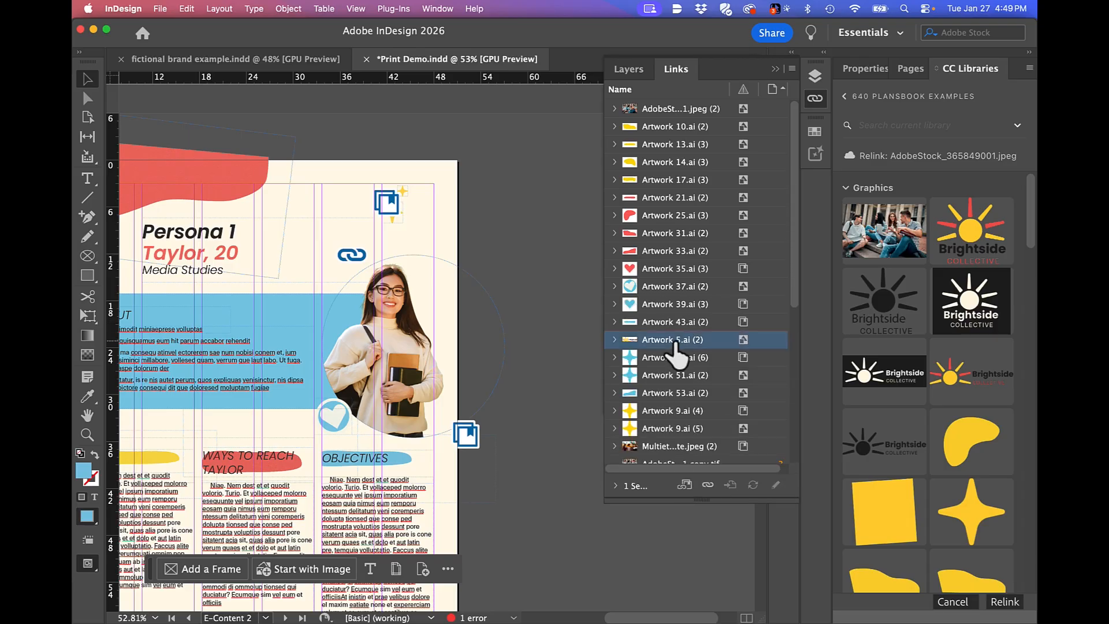
{"action": "left_click", "coordinate": [615, 486]}
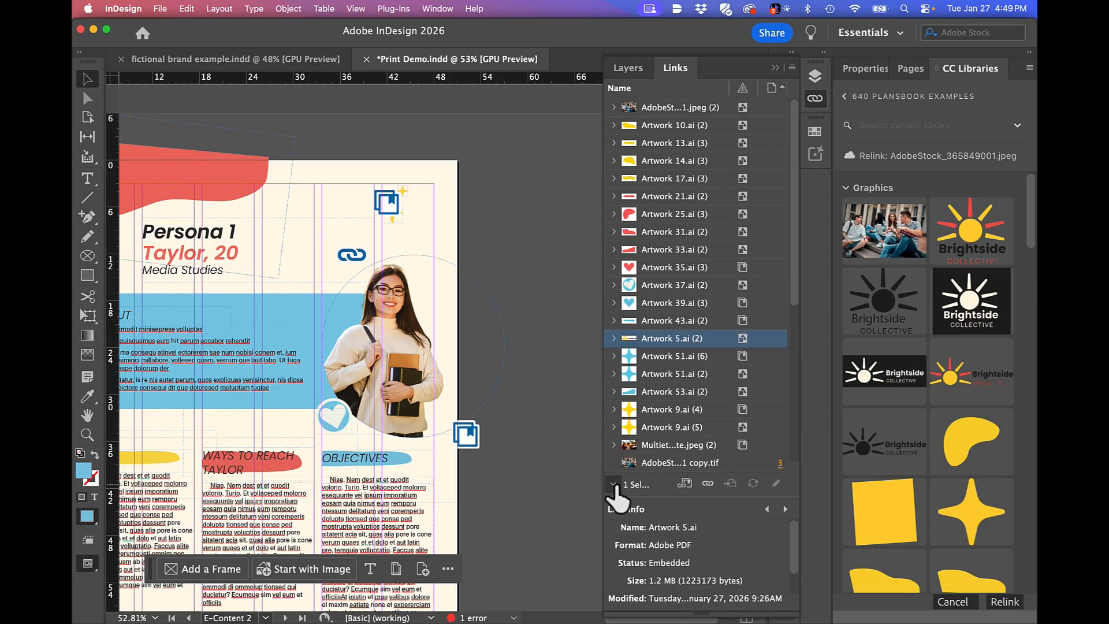
{"action": "left_click_drag", "start_coordinate": [687, 473], "coordinate": [684, 292]}
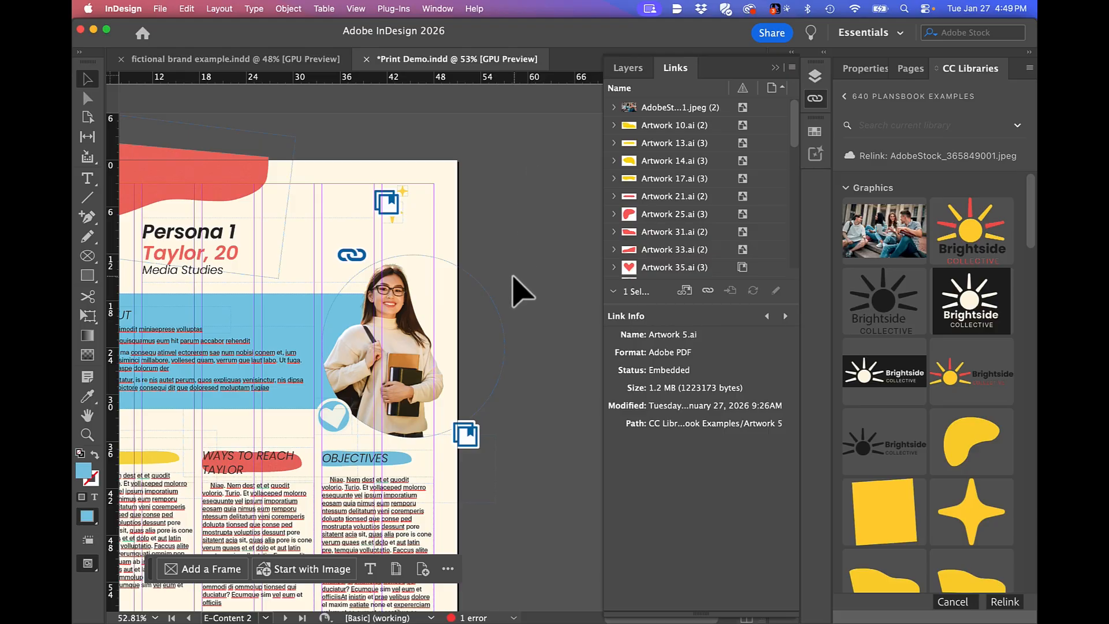
Examine the link information and unembed option for Artwork 10.ai without changing its embedding, and save the document.
{"action": "left_click", "coordinate": [693, 125]}
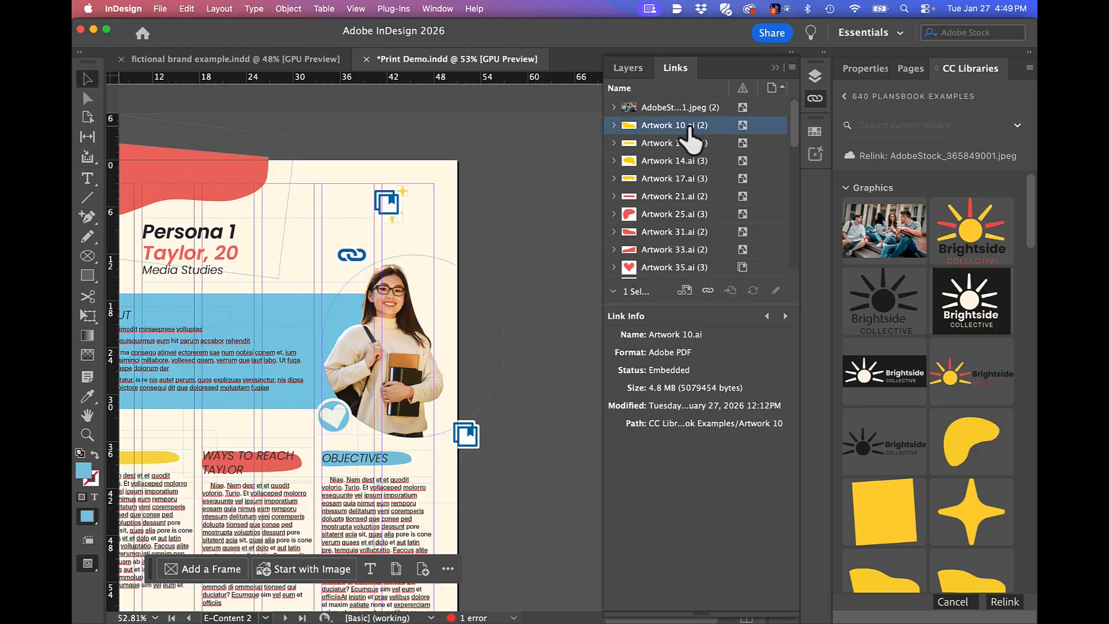
{"action": "right_click", "coordinate": [683, 128]}
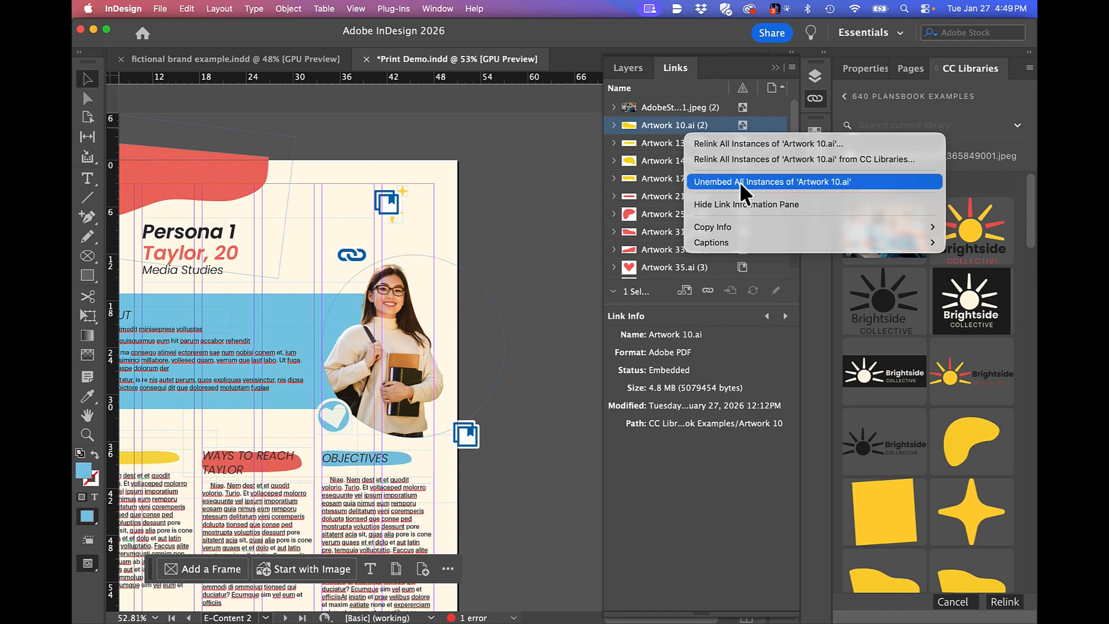
{"action": "left_click", "coordinate": [740, 125]}
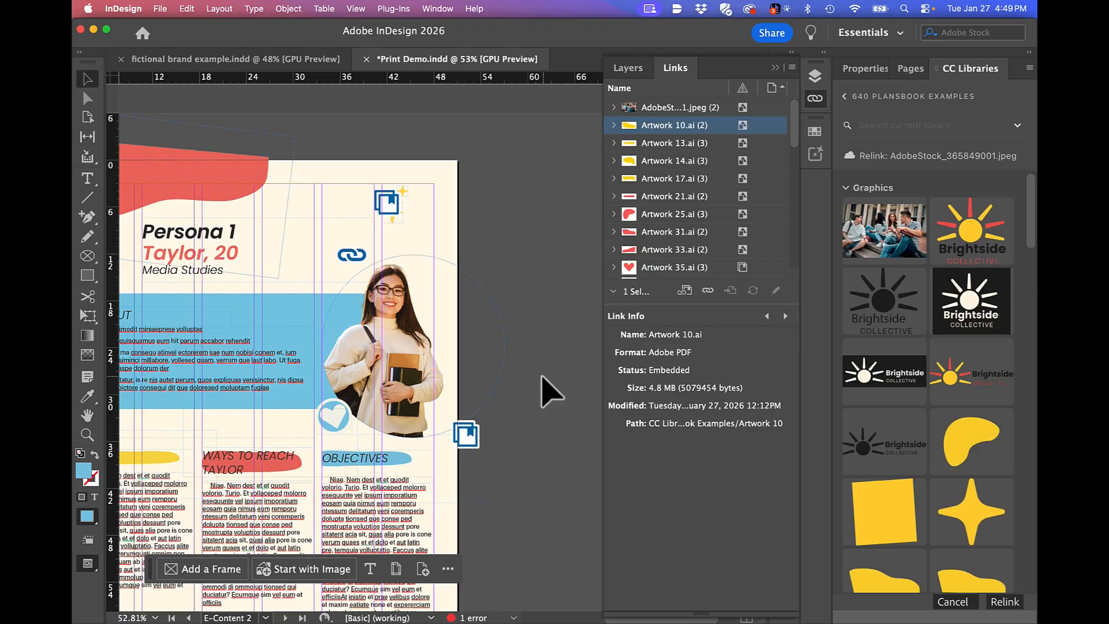
{"action": "key", "text": "super+s"}
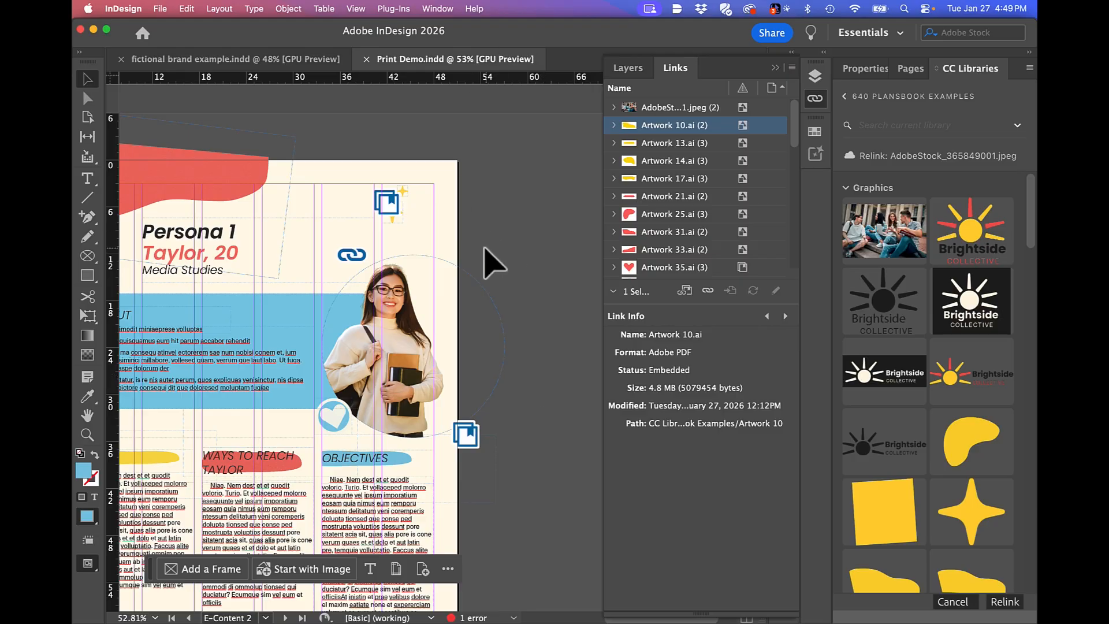